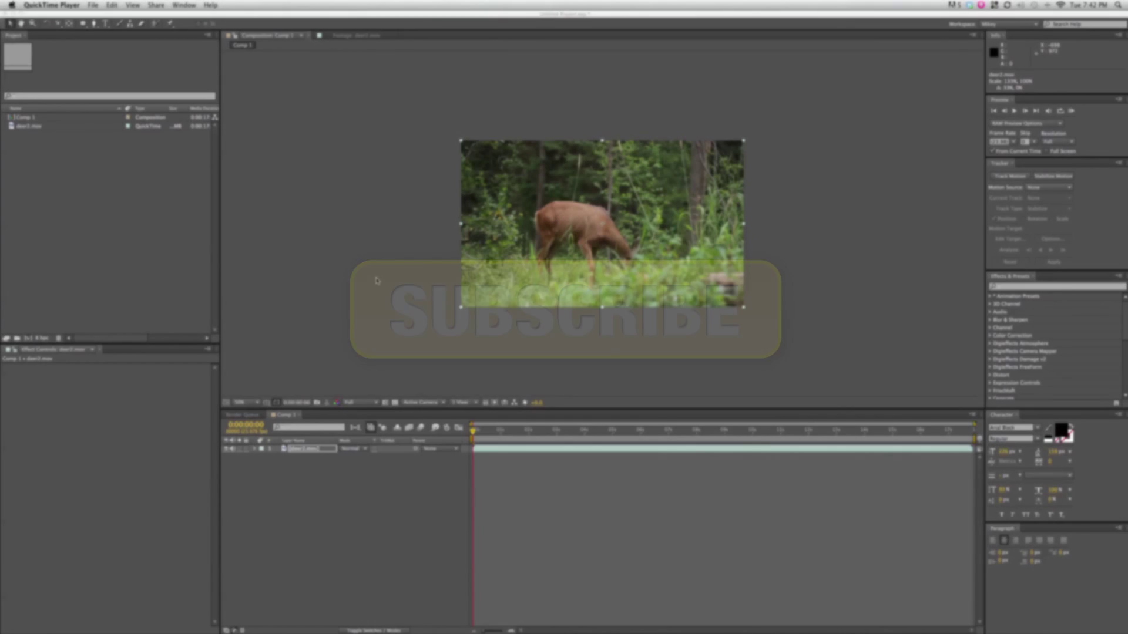
Step: Switch from QuickTime Player to the After Effects project with Comp 1 and deer2.mov
left_click(364, 231)
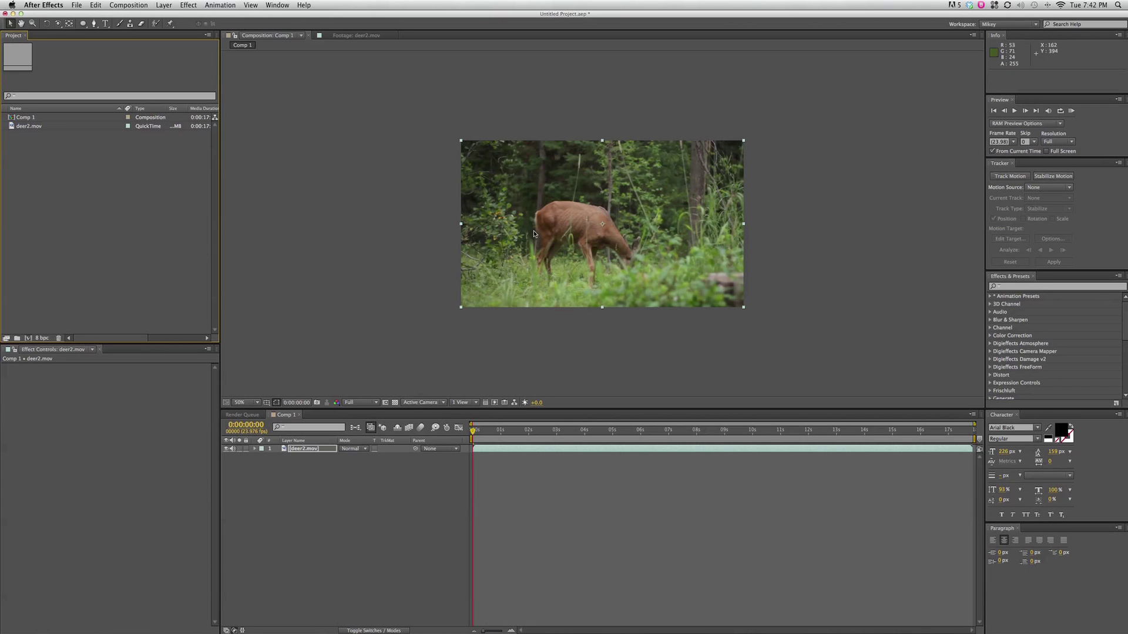
Step: Preview the deer footage in Comp 1, scrub to 0:00:05:11, then return to the first frame
key("space")
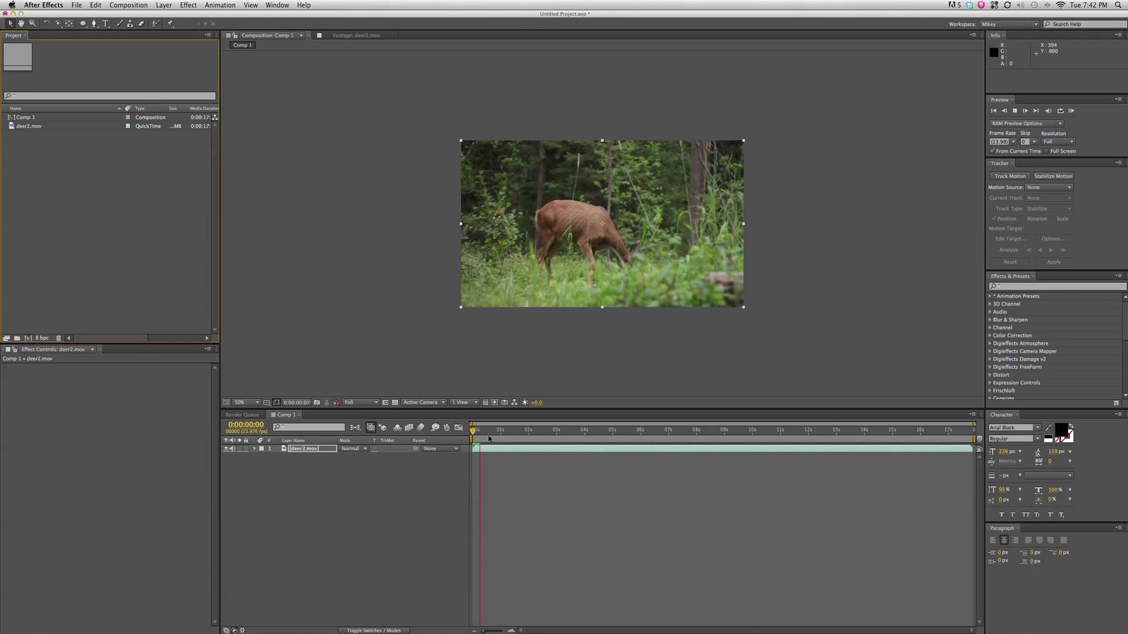
left_click(530, 432)
left_click_drag(531, 432, 446, 427)
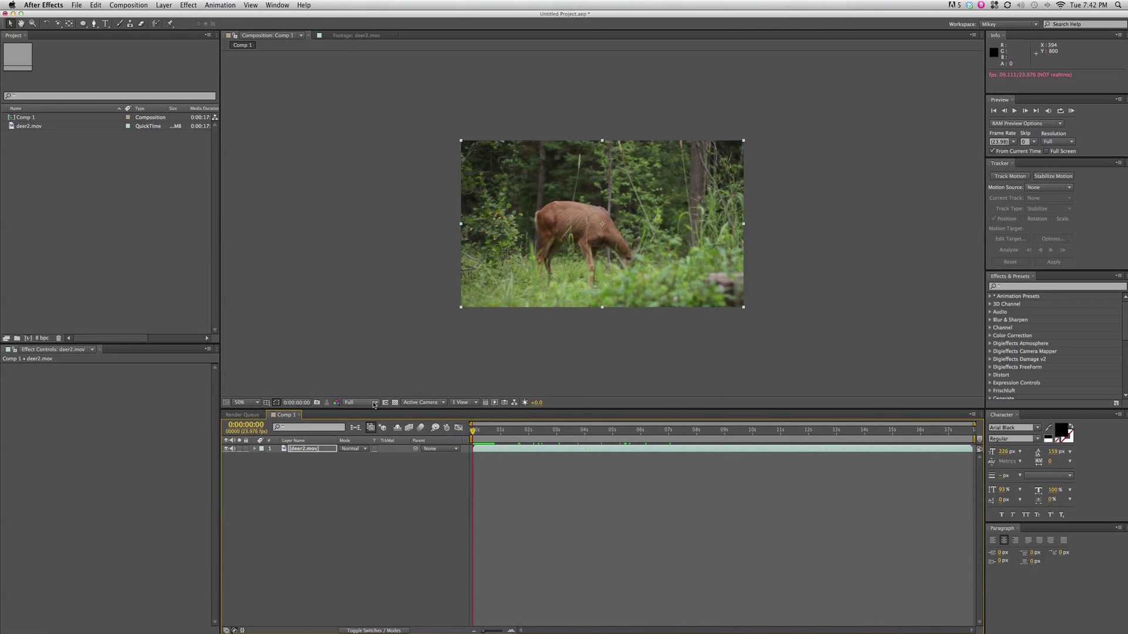
left_click(374, 404)
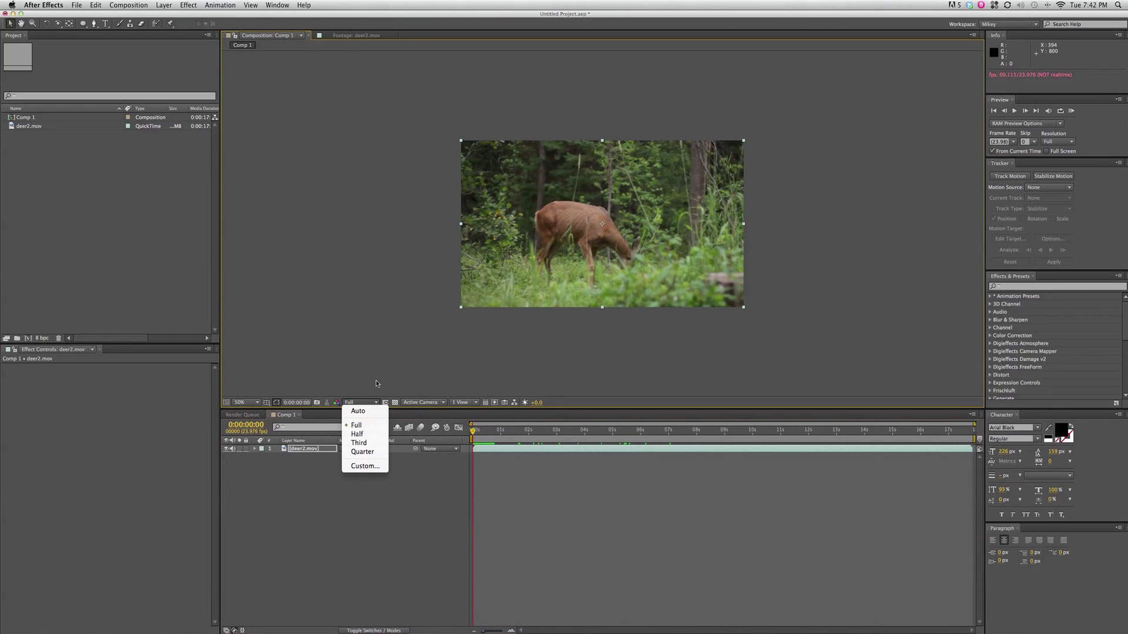
key("Escape")
key("KP_0")
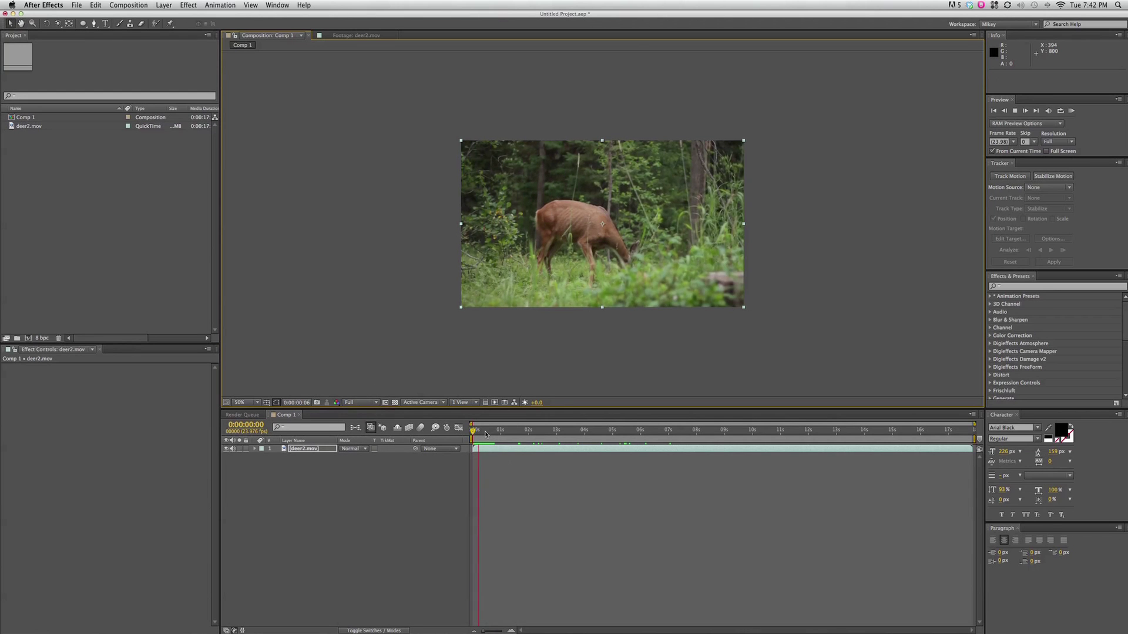
key("space")
key("Home")
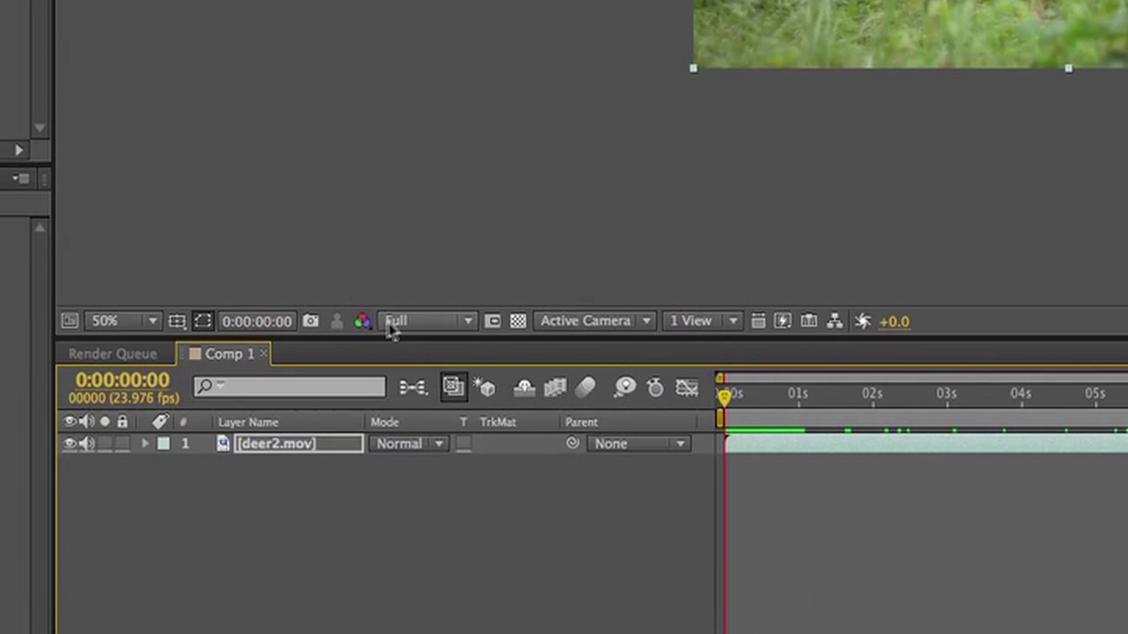
Step: Set the viewer's preview resolution to Half and preview the footage again
left_click(442, 324)
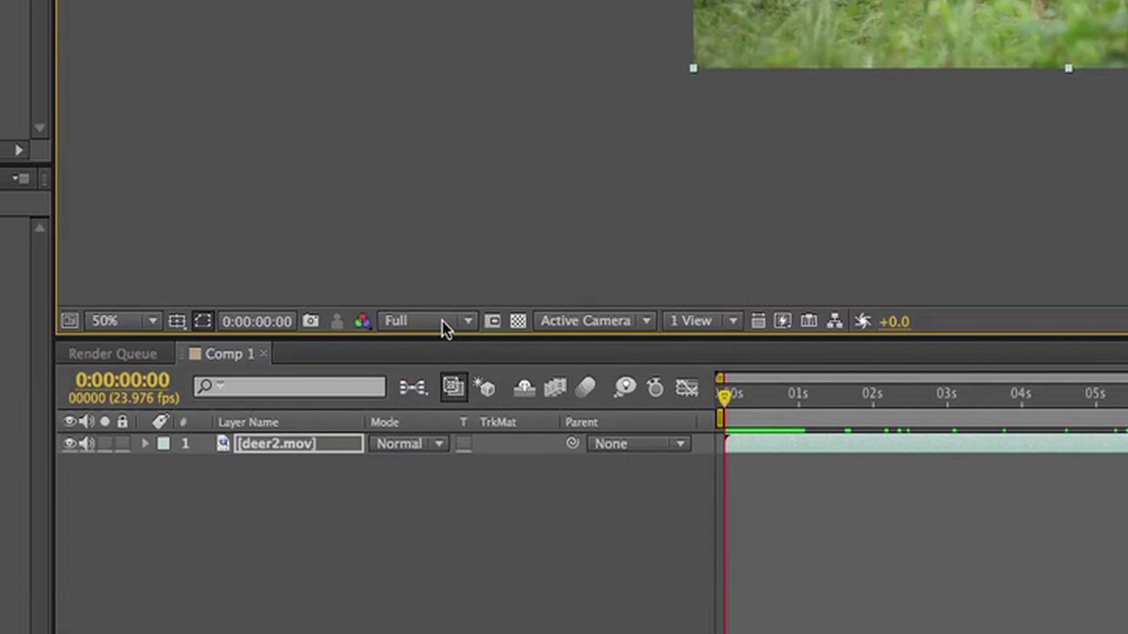
left_click(442, 326)
left_click(432, 410)
key("space")
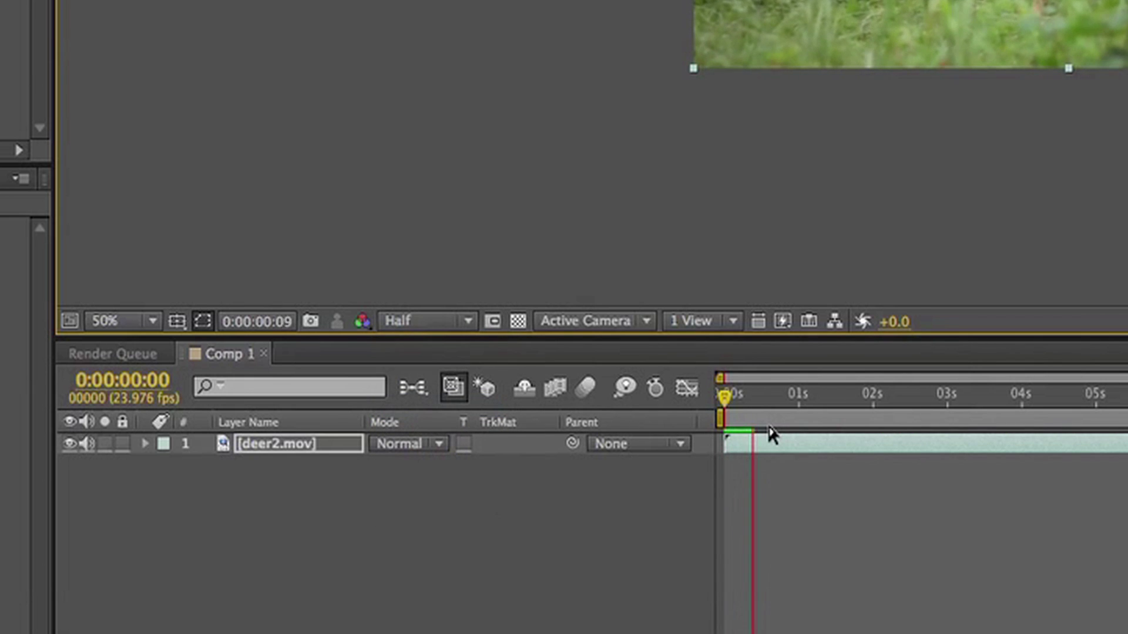
key("space")
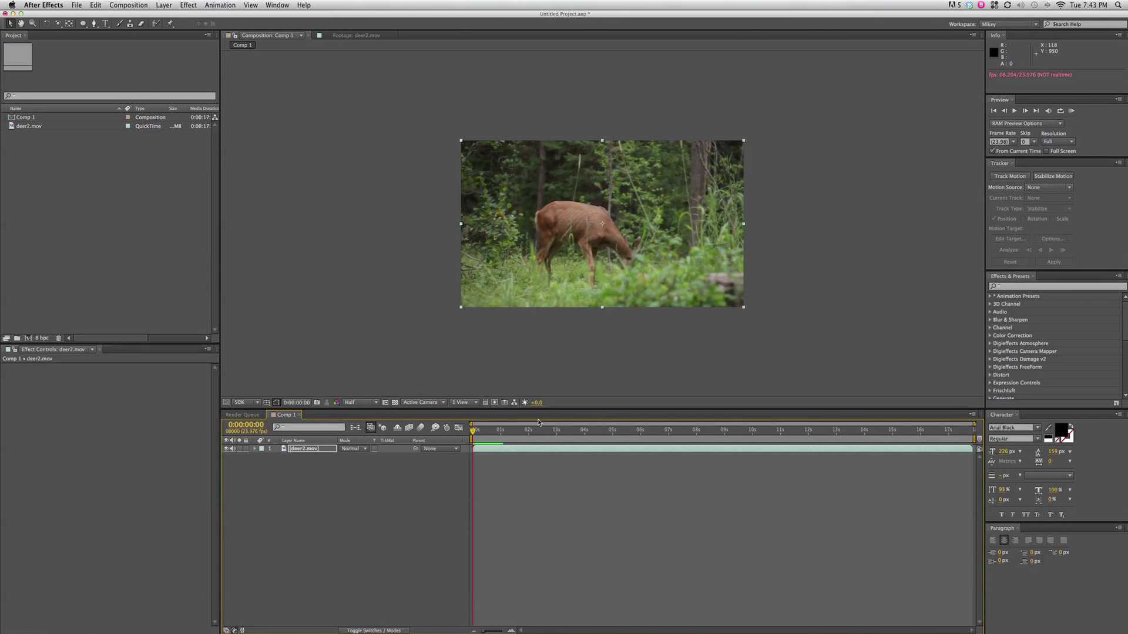
Step: Select the deer2.mov layer and show the Effect menu's Color Correction submenu
left_click(521, 453)
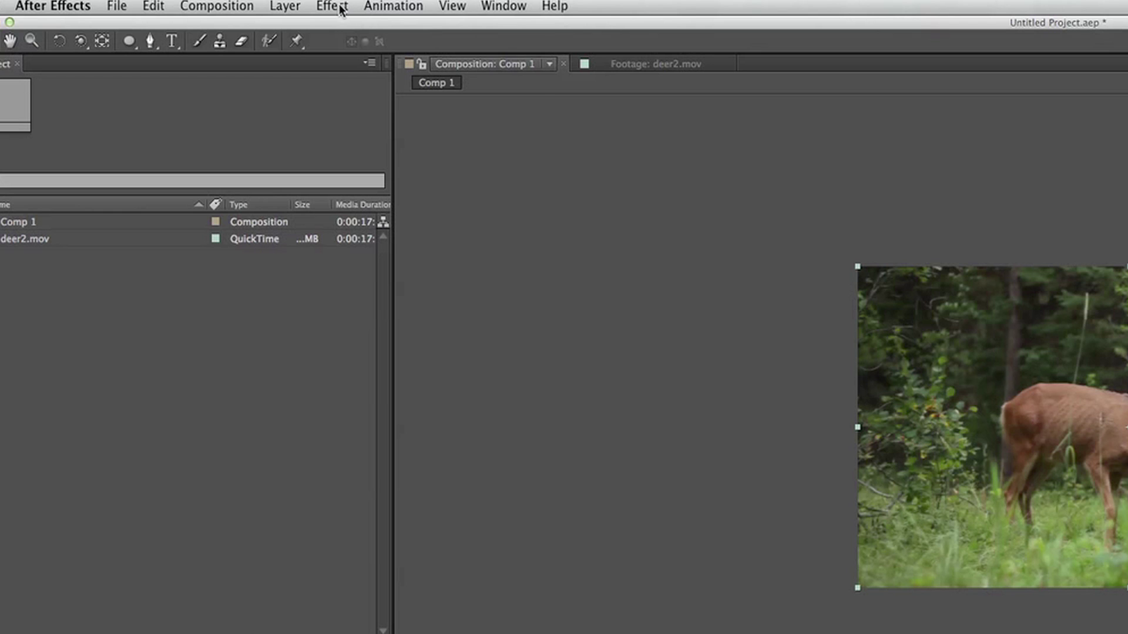
left_click(340, 7)
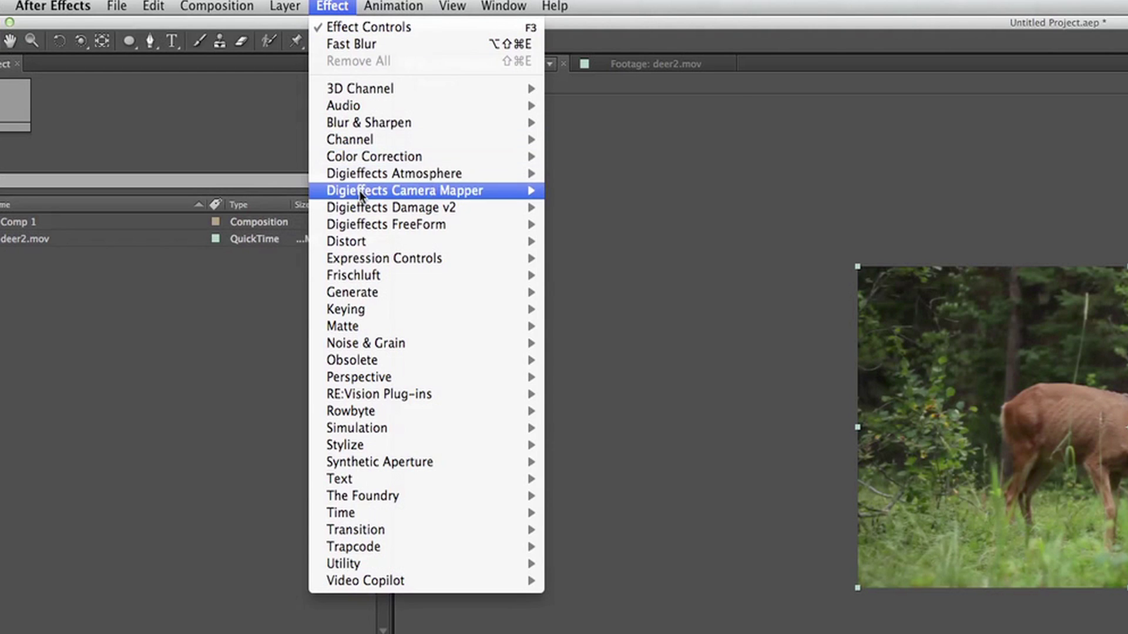
mouse_move(393, 361)
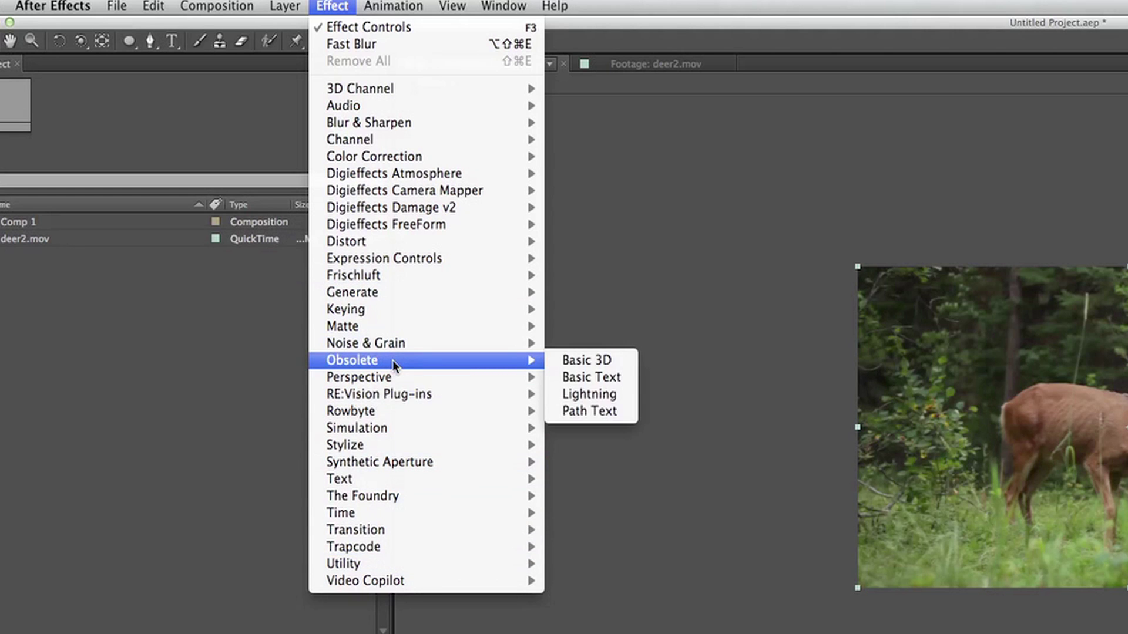
mouse_move(396, 156)
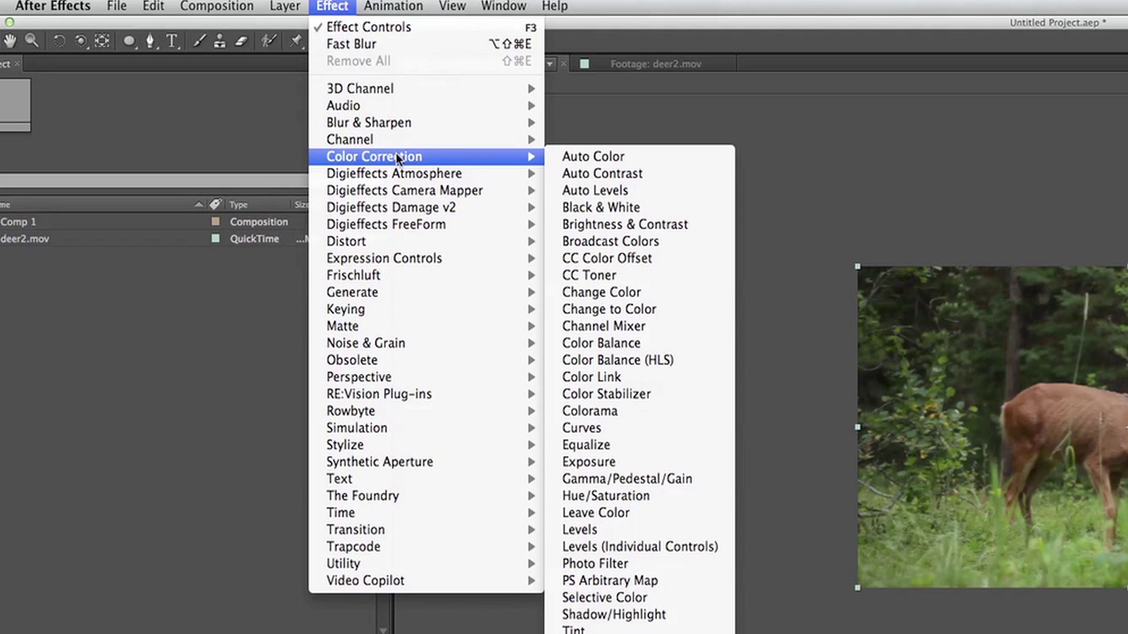
Step: Apply Curves to deer2.mov, try darkening shadows and lifting highlights, then reset the curve
left_click(585, 431)
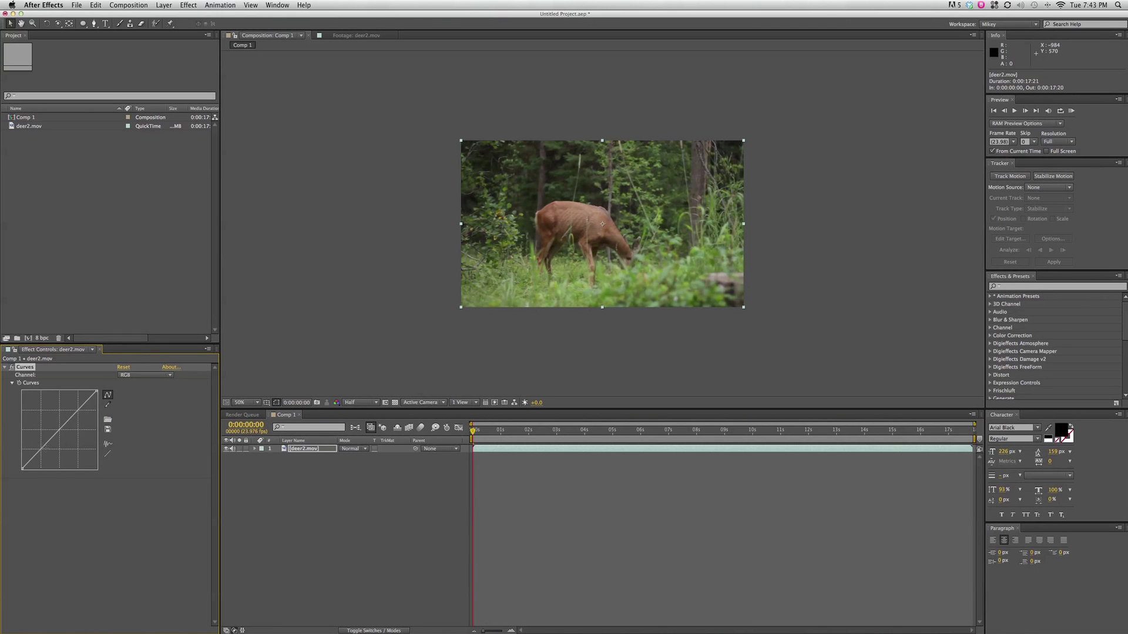
left_click_drag(42, 457, 63, 477)
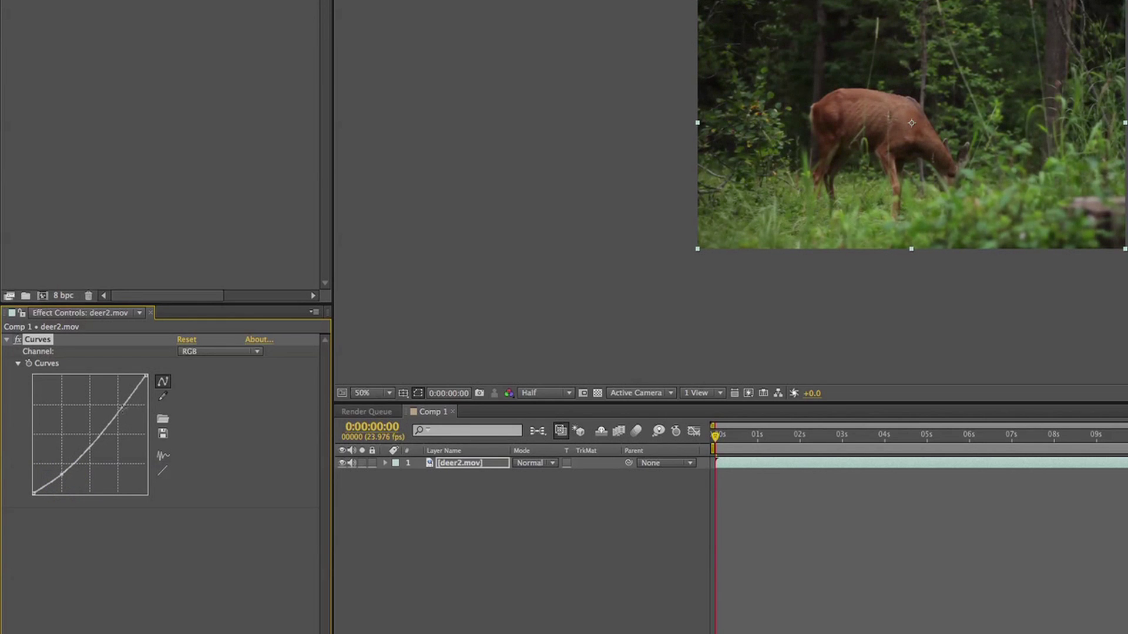
left_click_drag(120, 408, 117, 391)
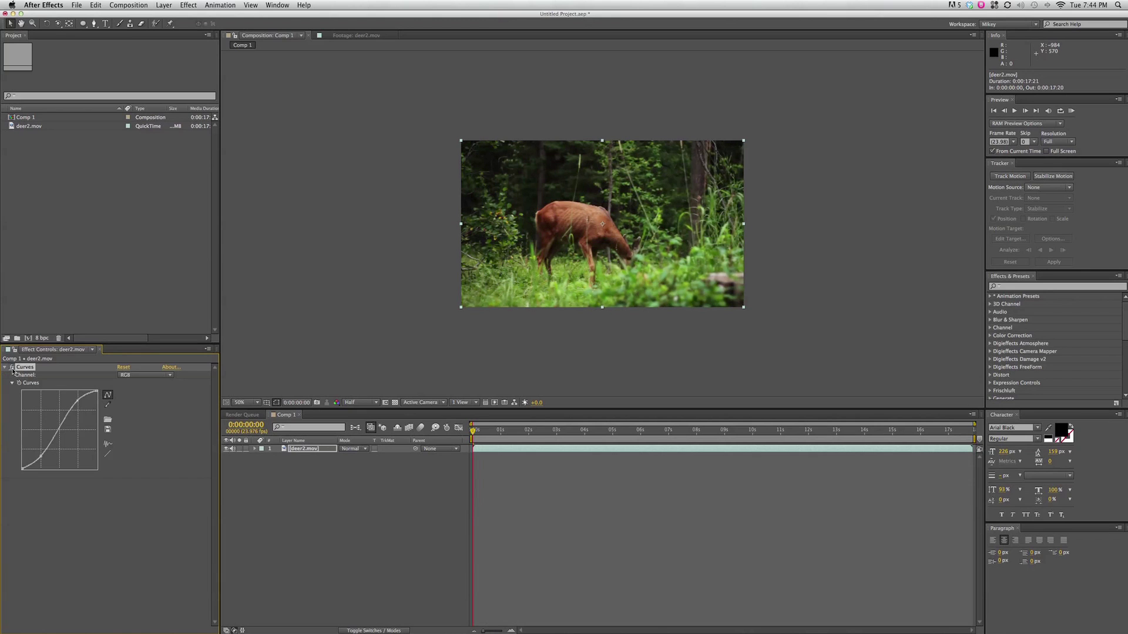
left_click(124, 367)
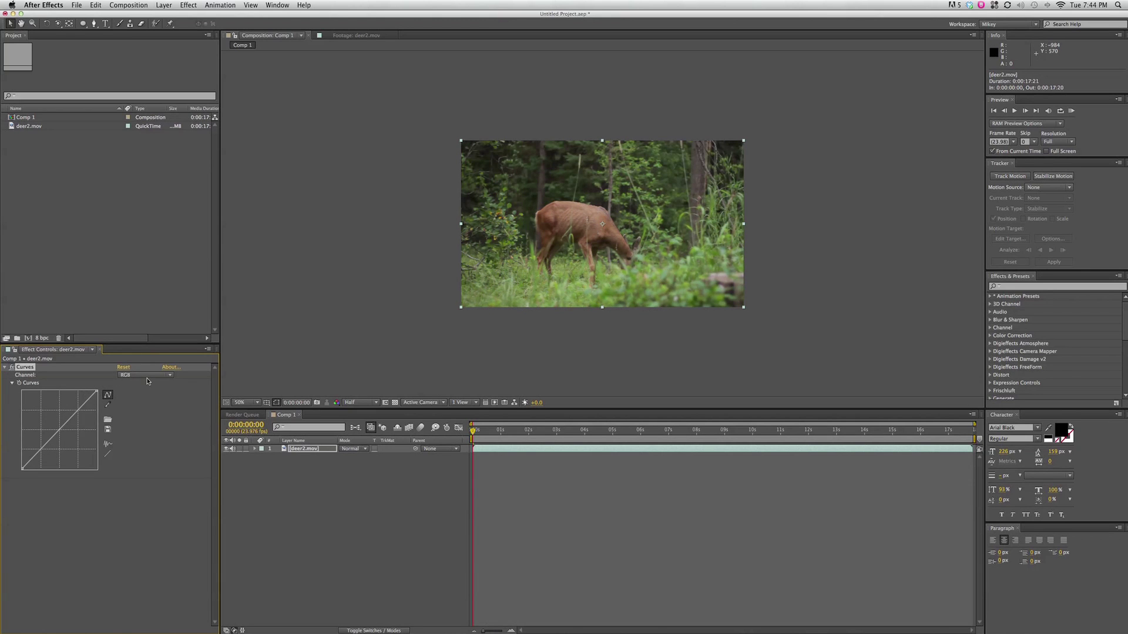
Step: Pull the Green channel curve down and bow the Blue channel curve upward
left_click(147, 376)
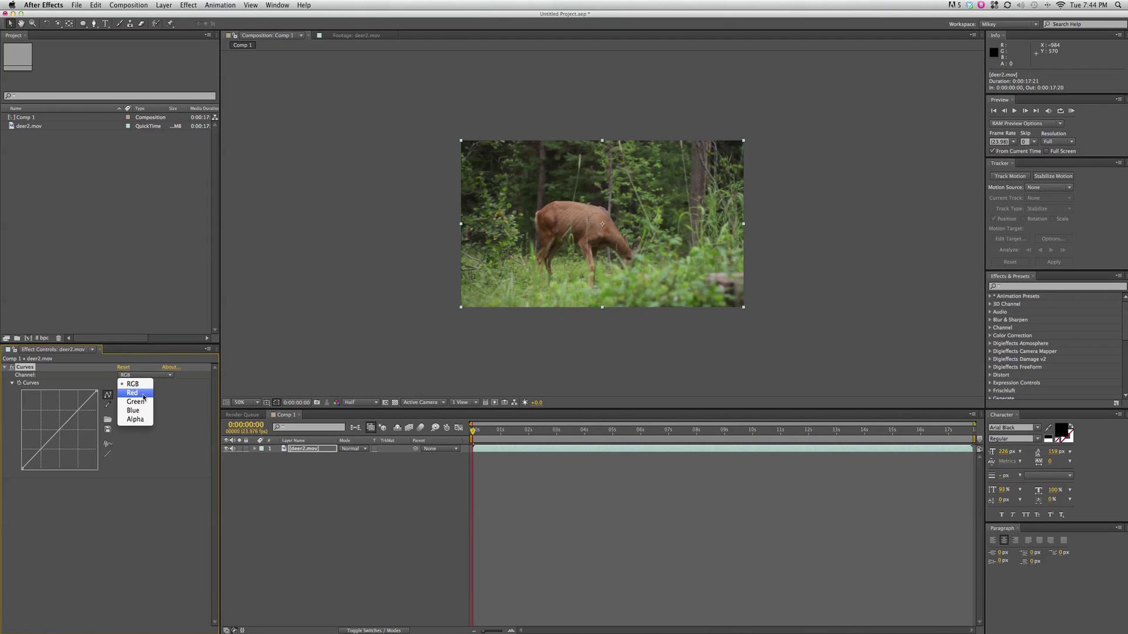
left_click(137, 402)
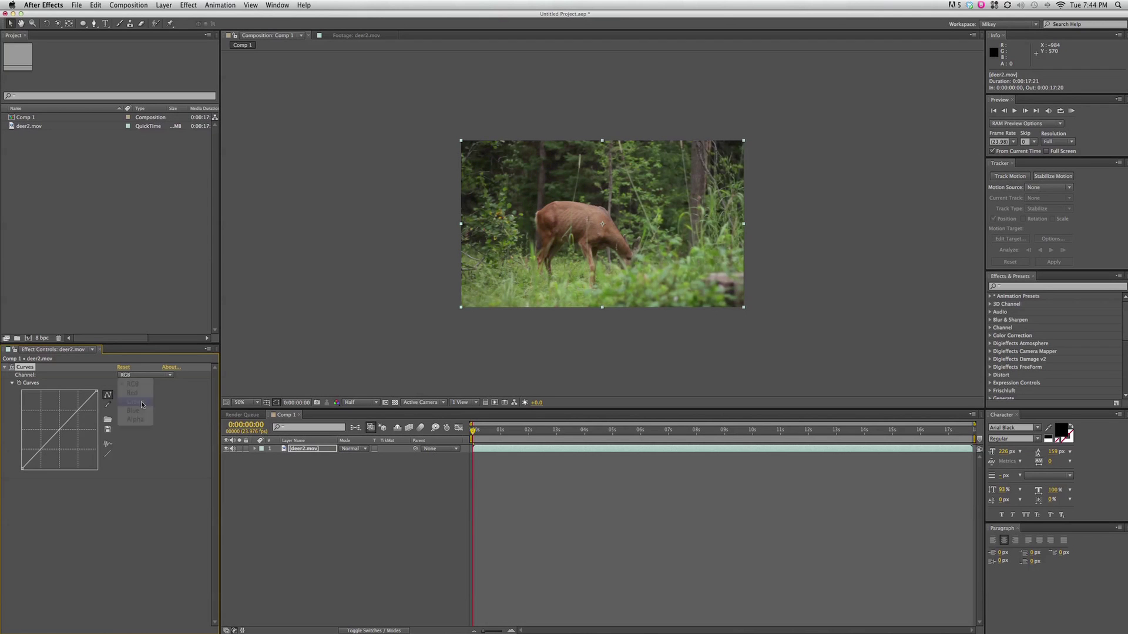
mouse_move(84, 405)
left_mouse_down()
mouse_move(87, 418)
mouse_move(85, 407)
left_mouse_up()
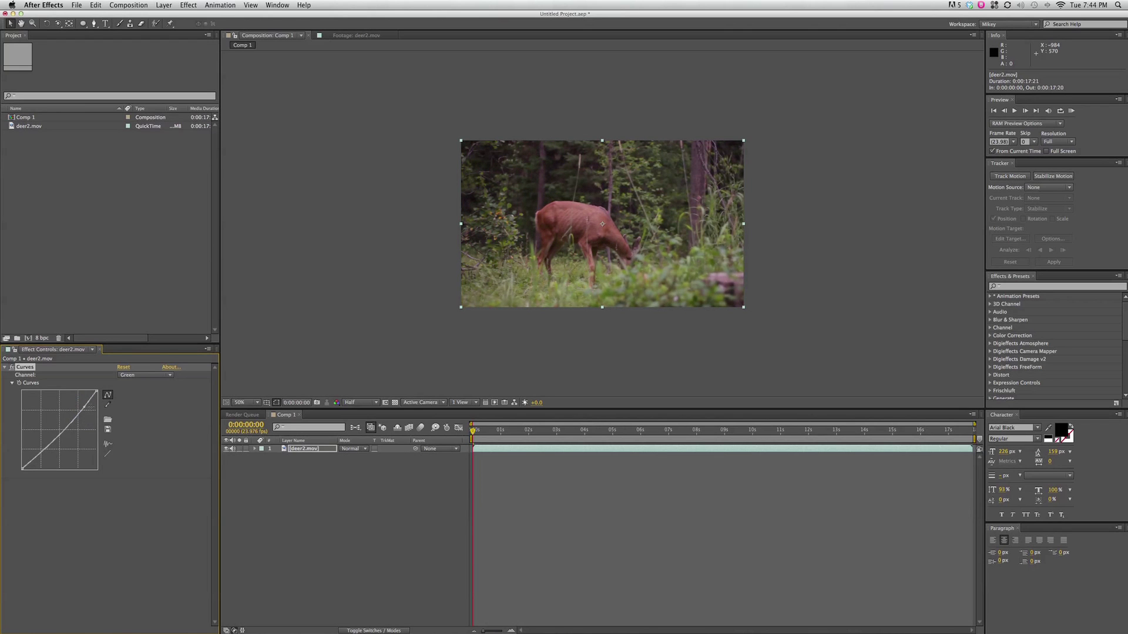
left_click(142, 374)
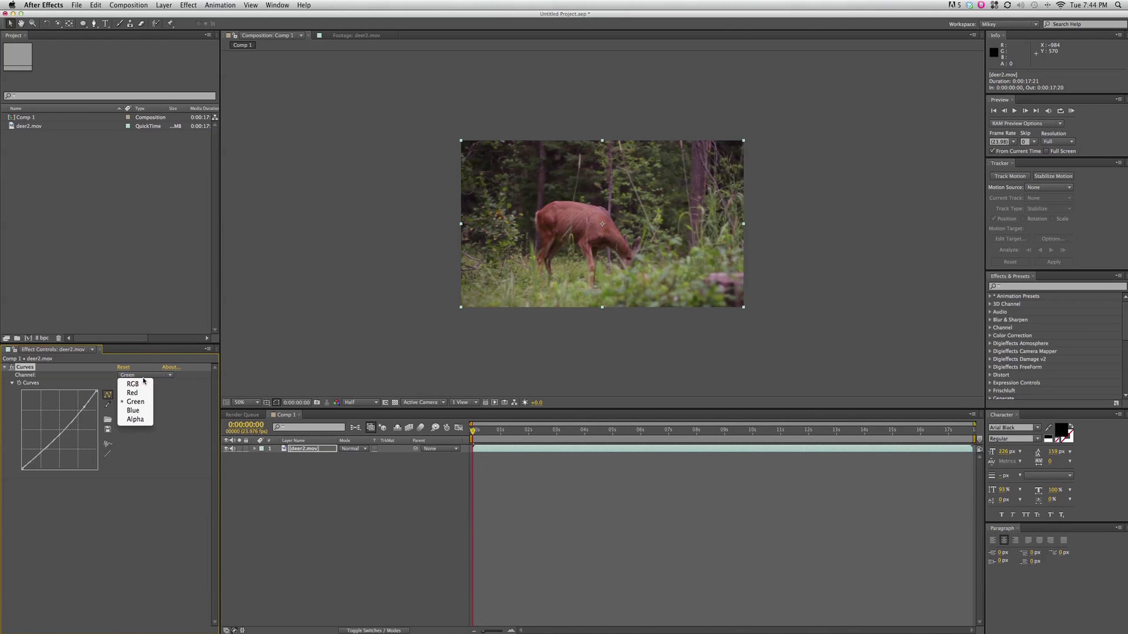
left_click(139, 410)
left_click(64, 422)
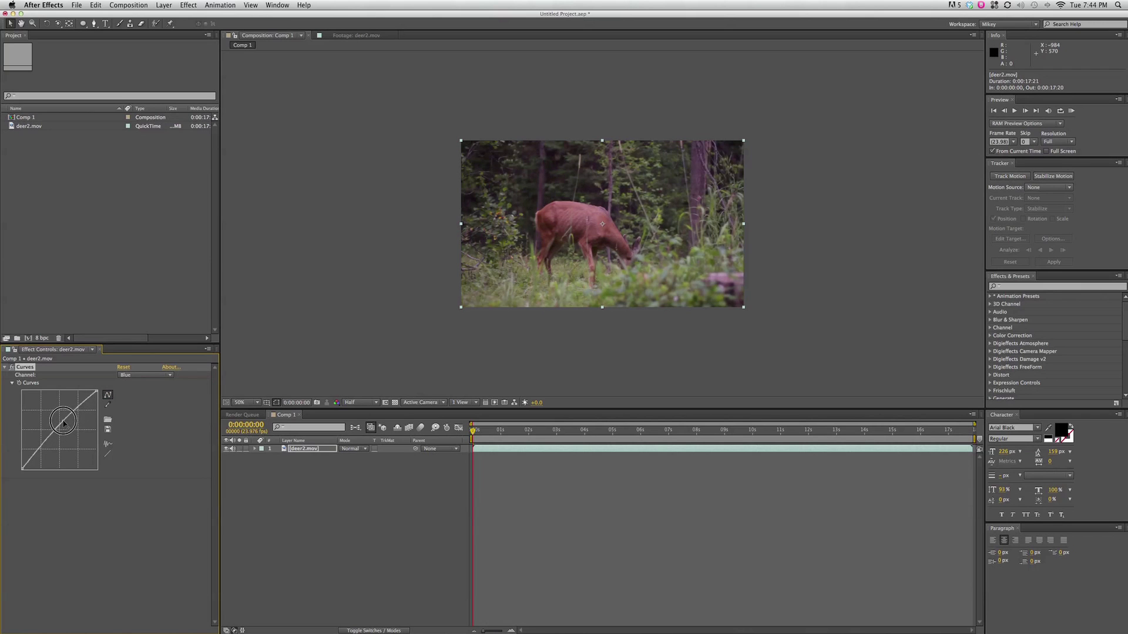
left_click_drag(64, 422, 62, 418)
Step: Reset the Curves effect and try a Bulge distortion from Effect > Distort
left_click(124, 367)
key("period")
key("period")
key("period")
key("period")
key("period")
key("period")
key("period")
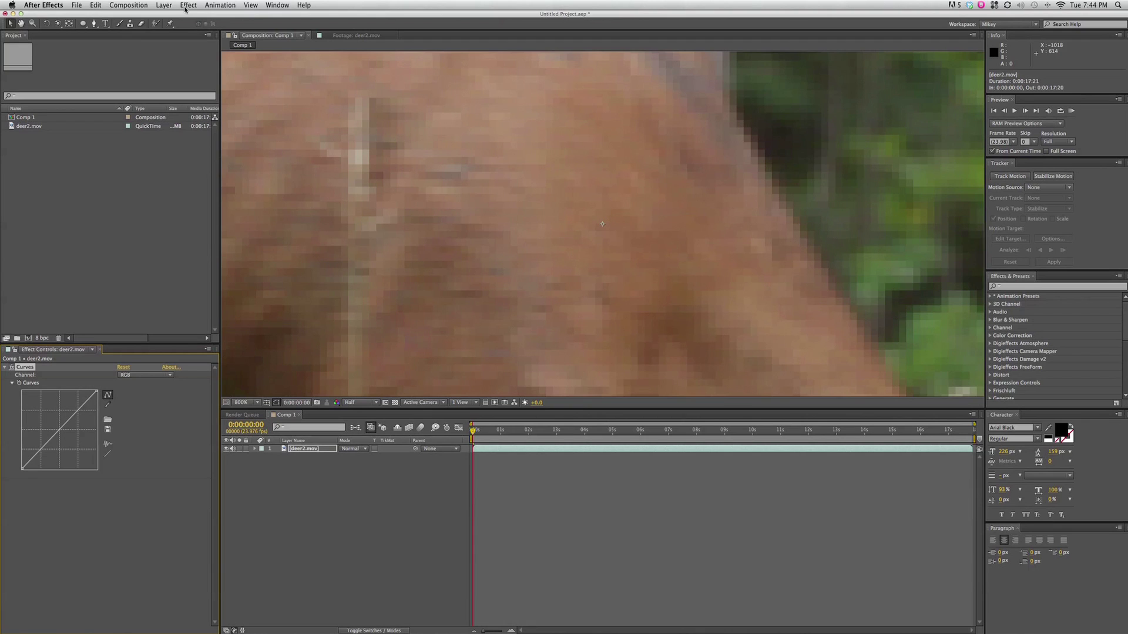
key("slash")
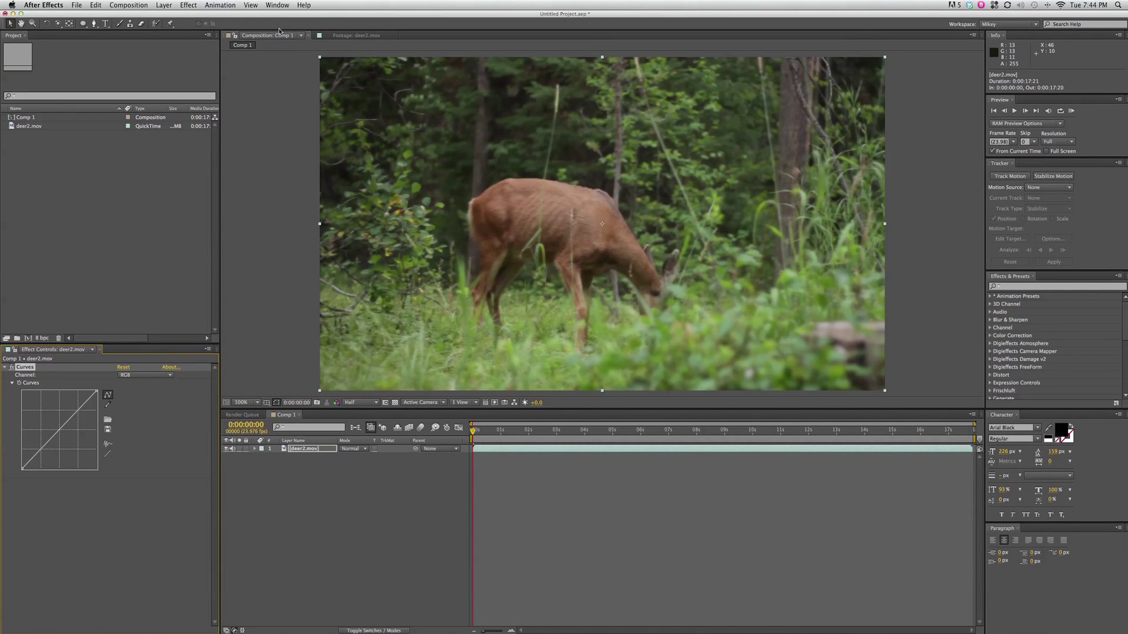
left_click(188, 6)
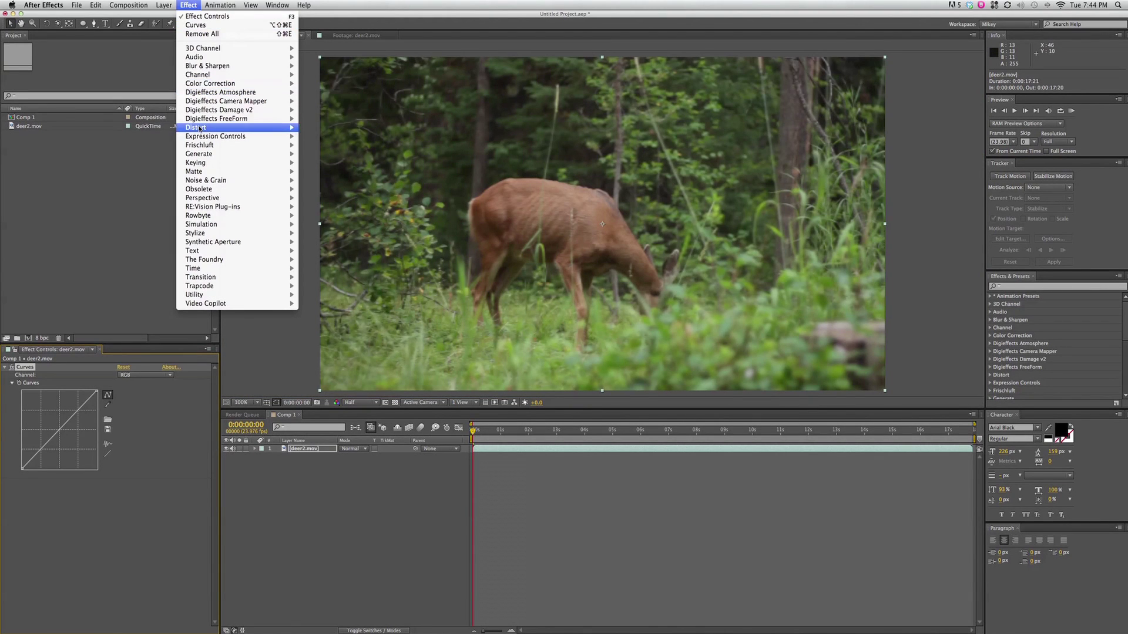
mouse_move(200, 128)
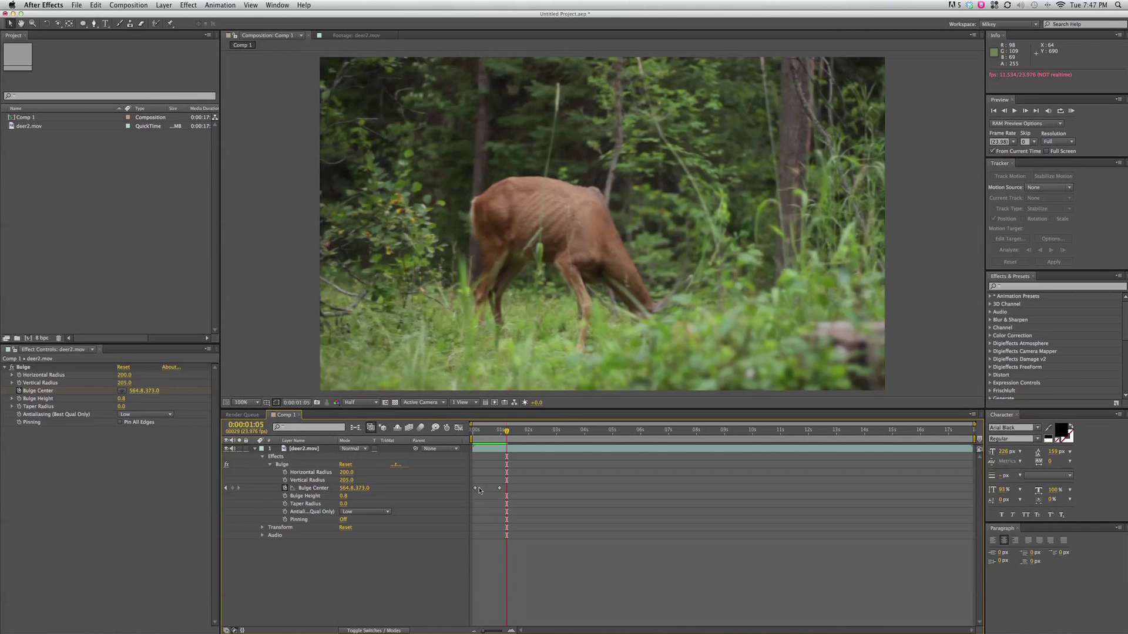
Step: Return to the start, then select and delete the layer's effects
left_click_drag(506, 431, 473, 432)
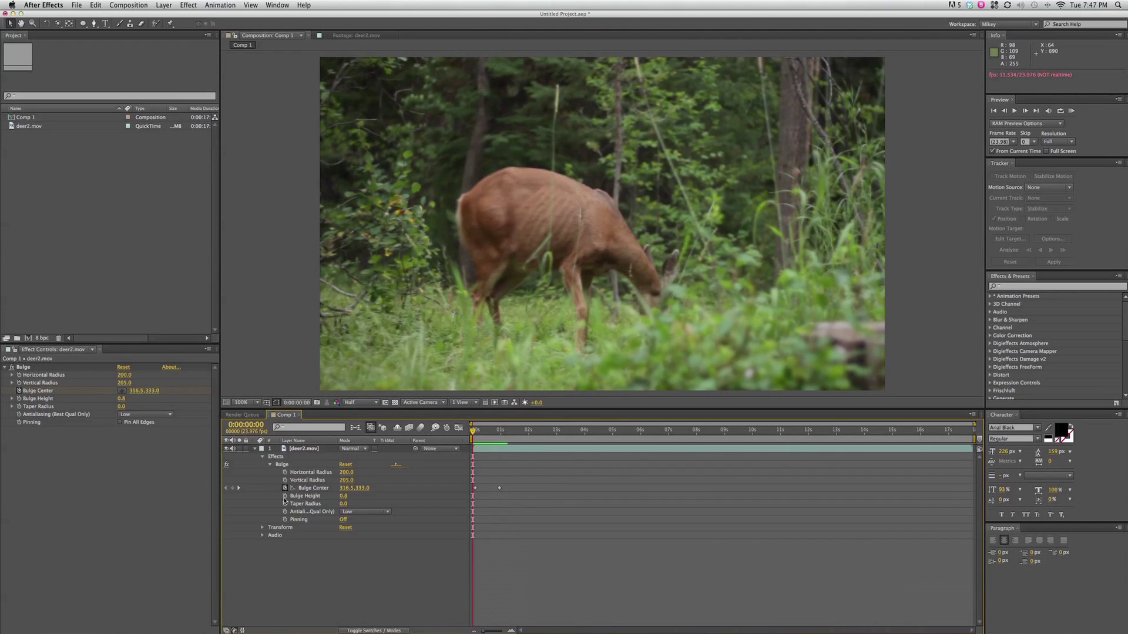
left_click(283, 457)
key("Delete")
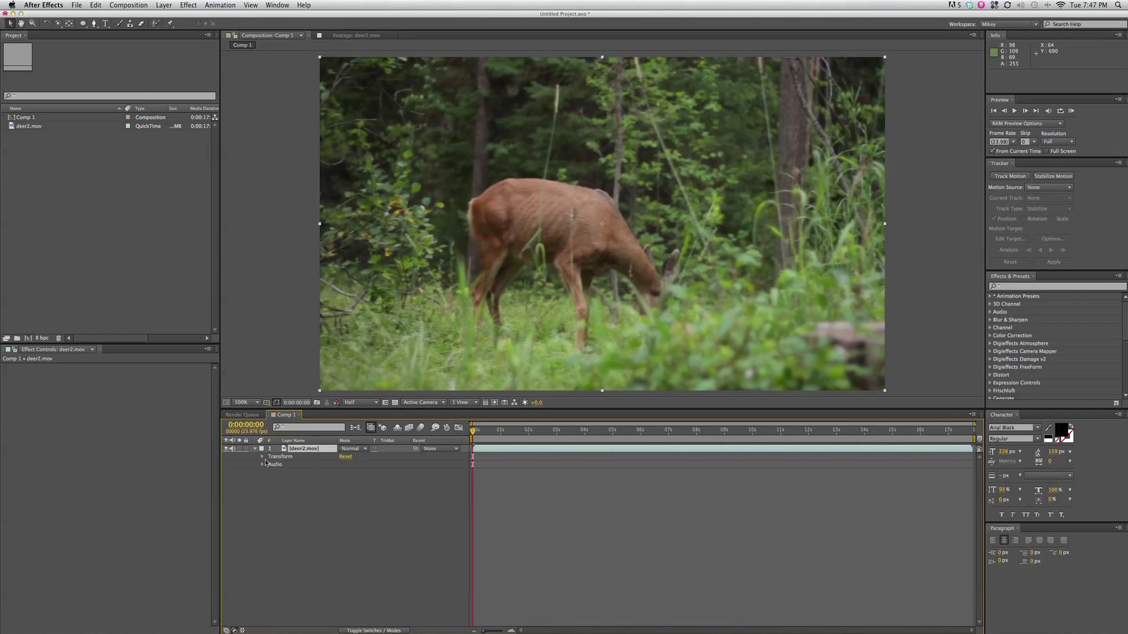
Step: Keyframe deer2.mov's Opacity at 0% at the start and preview to the one-second mark
left_click(262, 456)
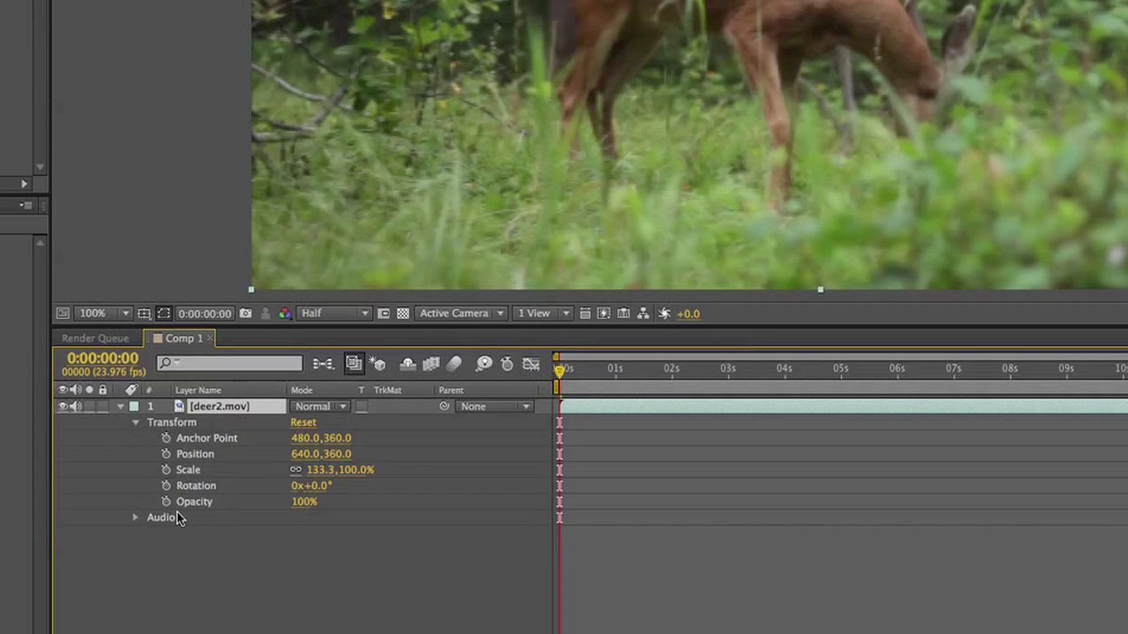
left_click(166, 502)
left_click_drag(306, 505, 376, 498)
key("KP_0")
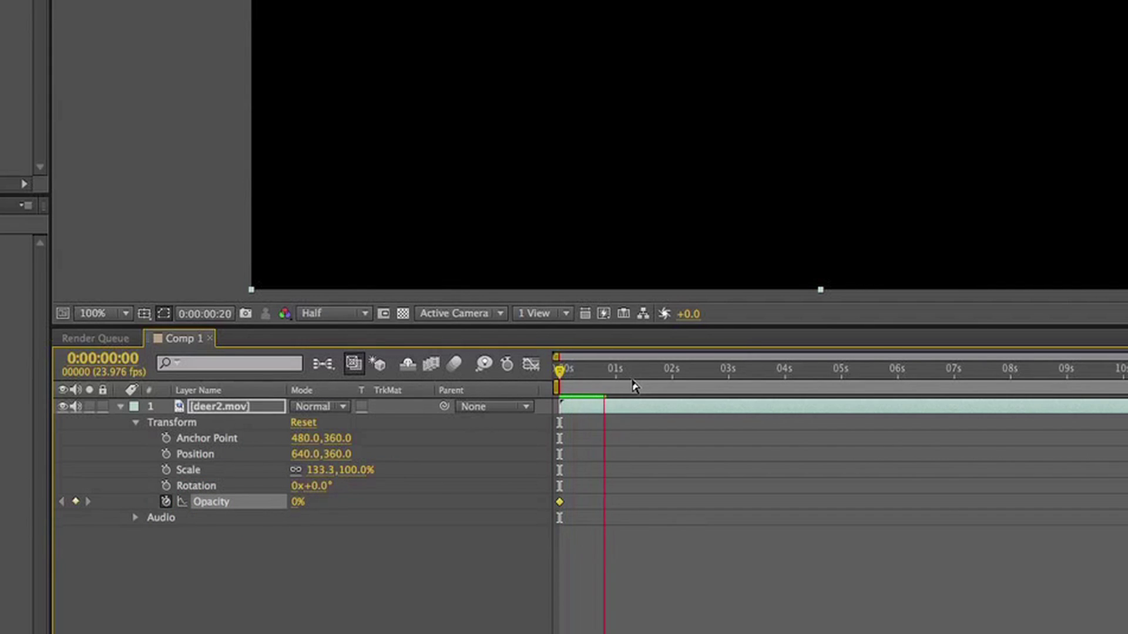
key("space")
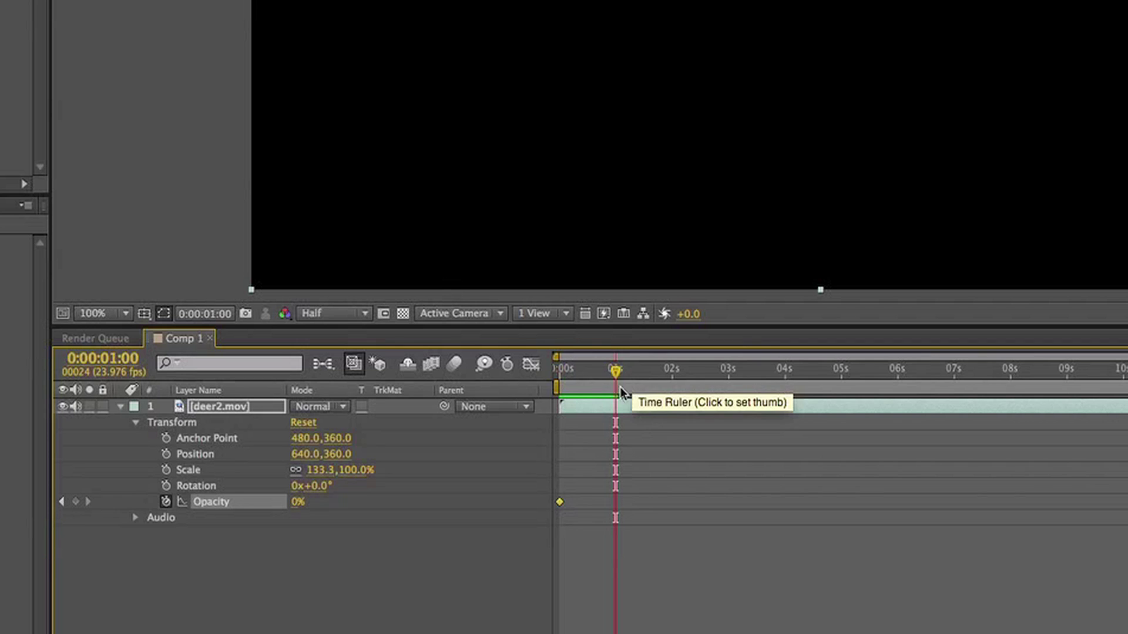
Step: Raise Opacity to 100% at one second, preview the fade-in, and add a Scale keyframe
left_click_drag(298, 501, 602, 511)
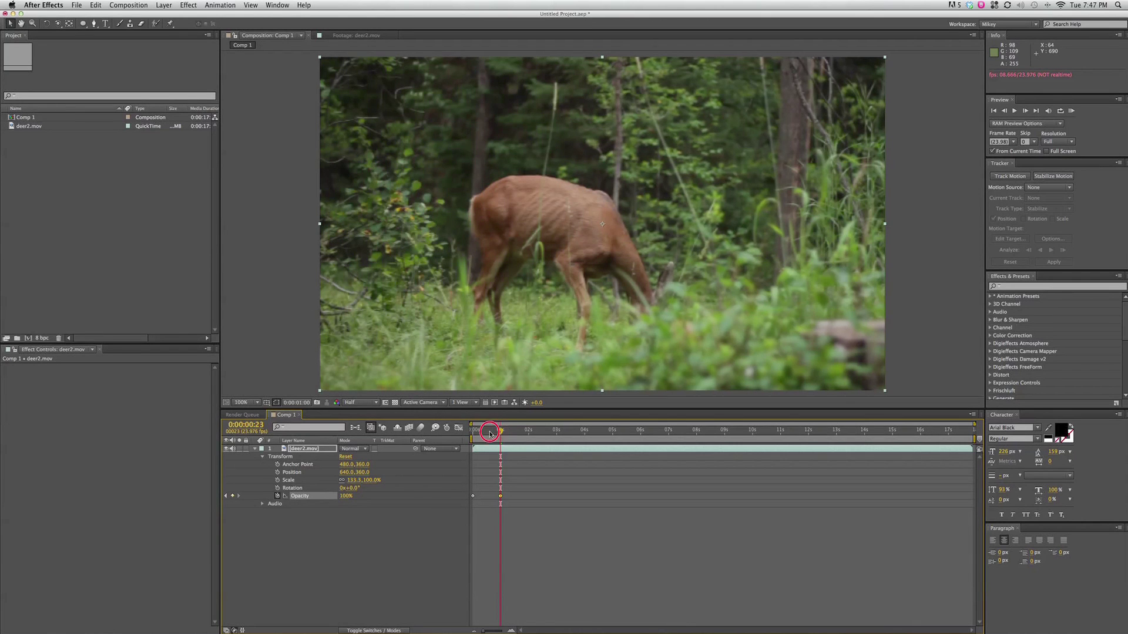
left_click_drag(615, 370, 559, 369)
key("space")
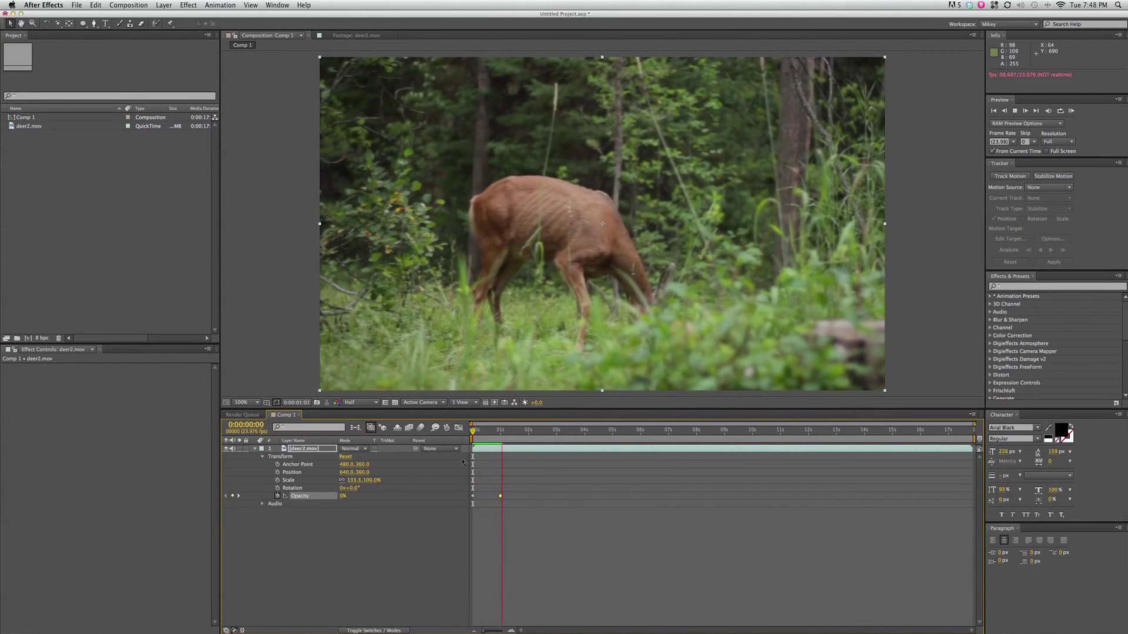
key("space")
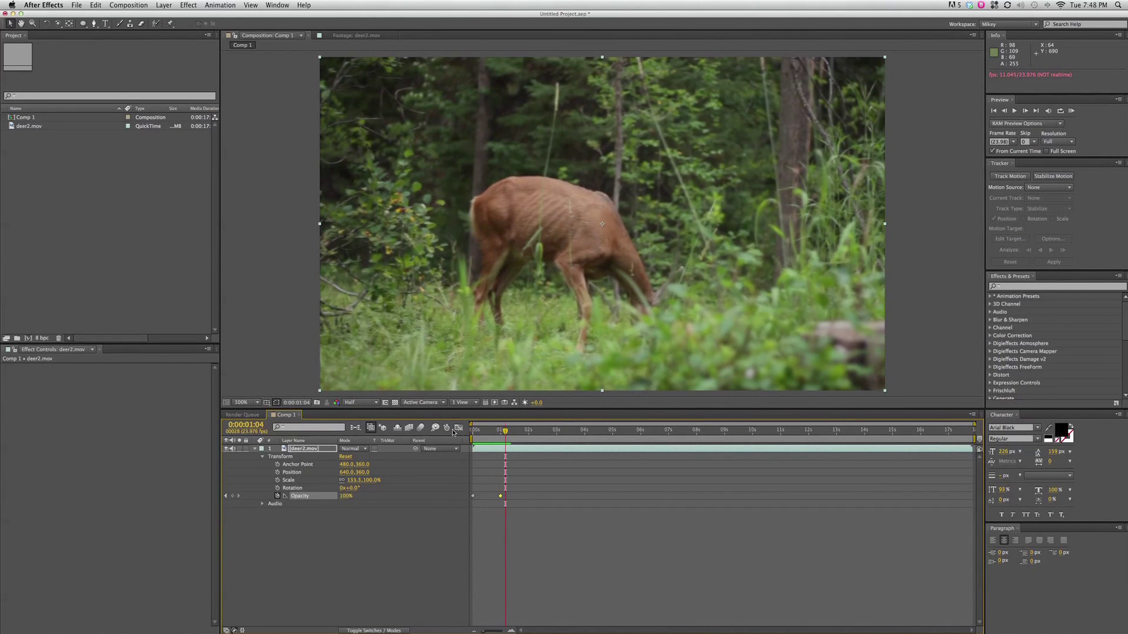
left_click(278, 480)
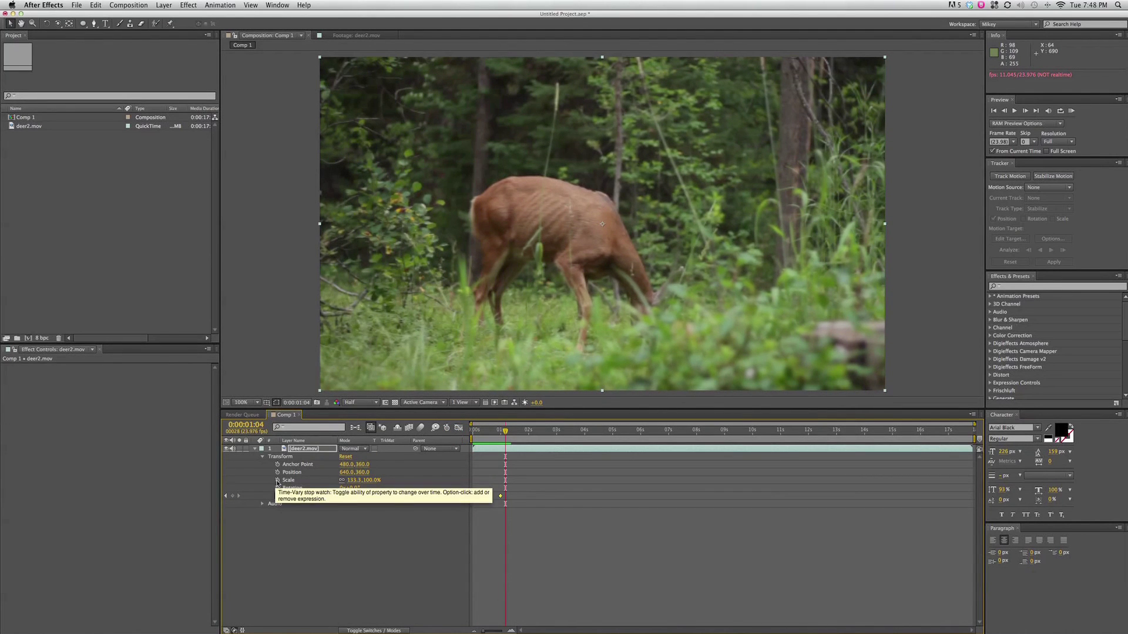
Step: Move the Scale keyframe to one second, aligned with the Opacity keyframe
left_click(473, 441)
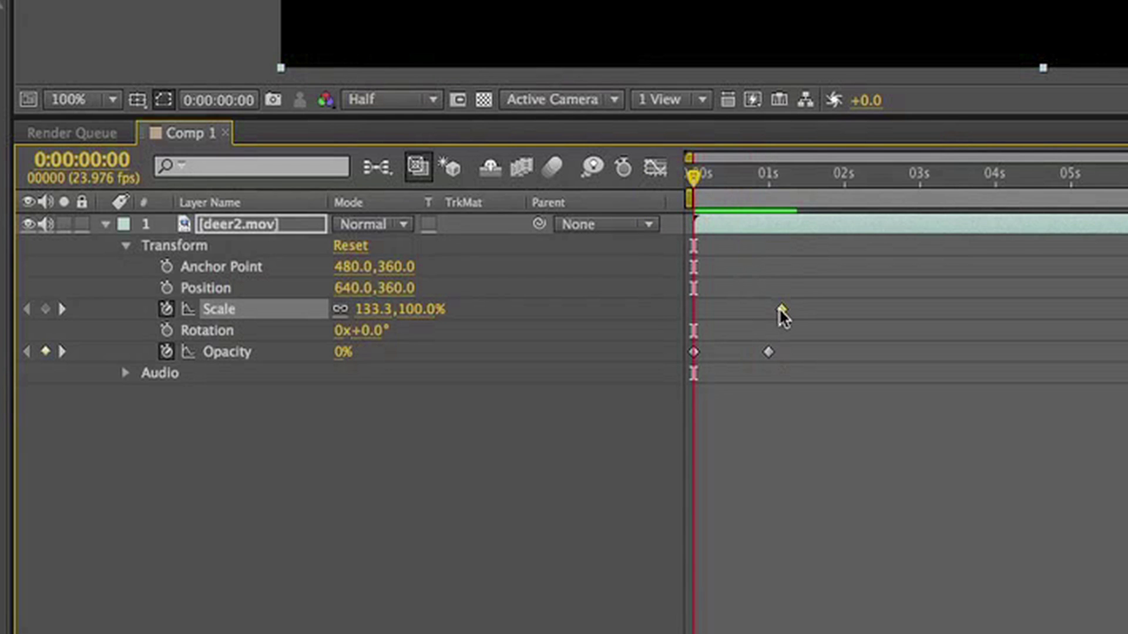
left_click_drag(770, 311, 767, 312)
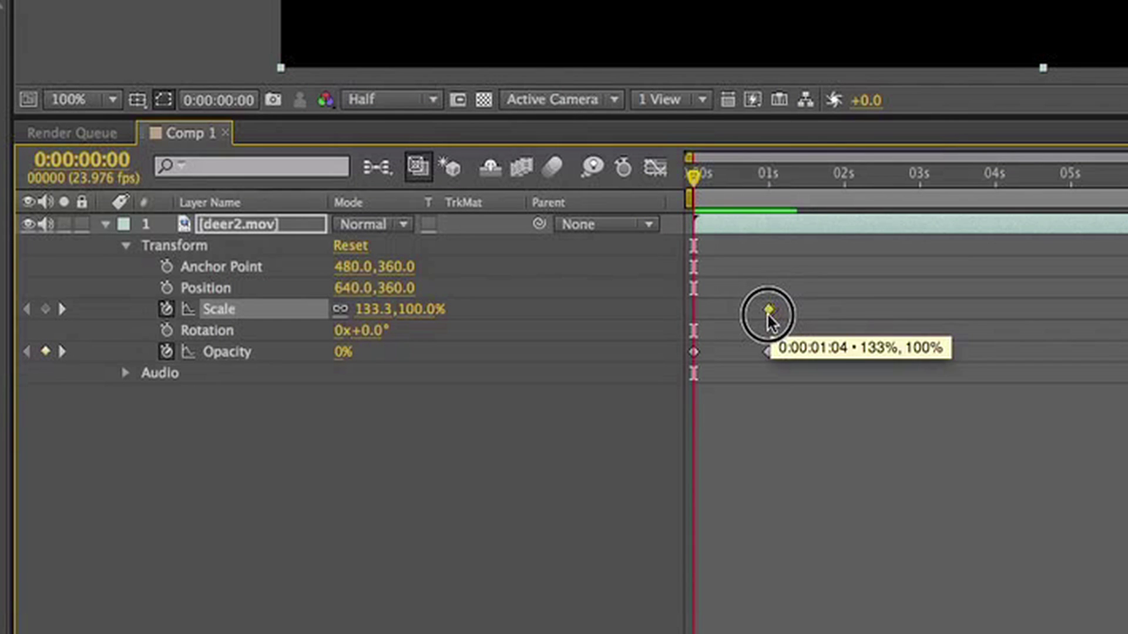
left_click(770, 177)
left_click_drag(771, 177, 764, 184)
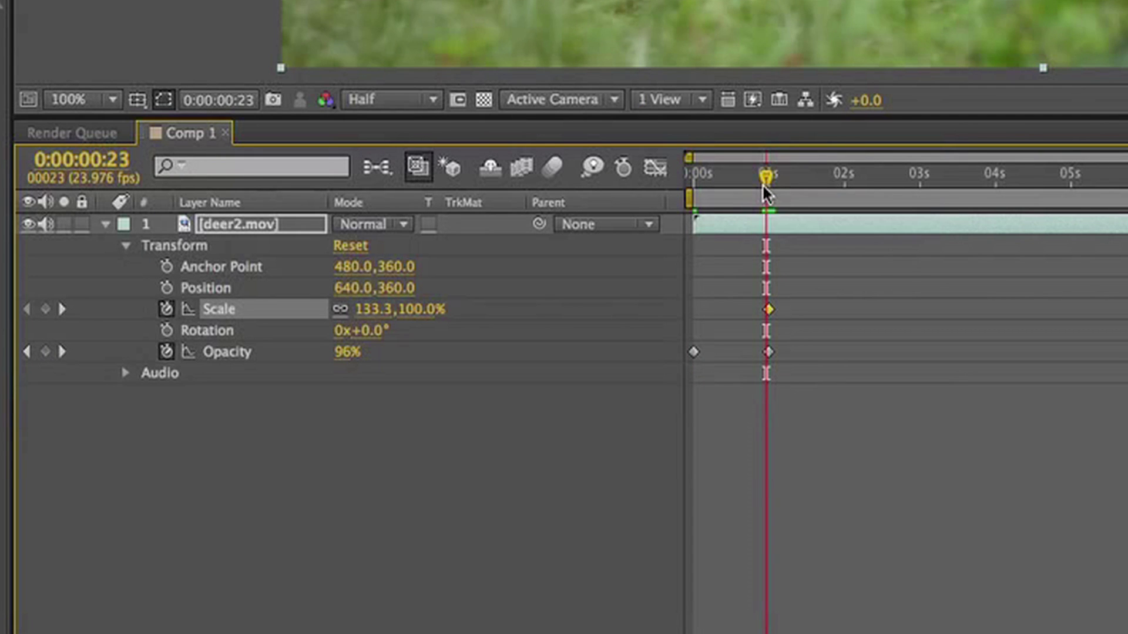
left_click_drag(762, 185, 763, 185)
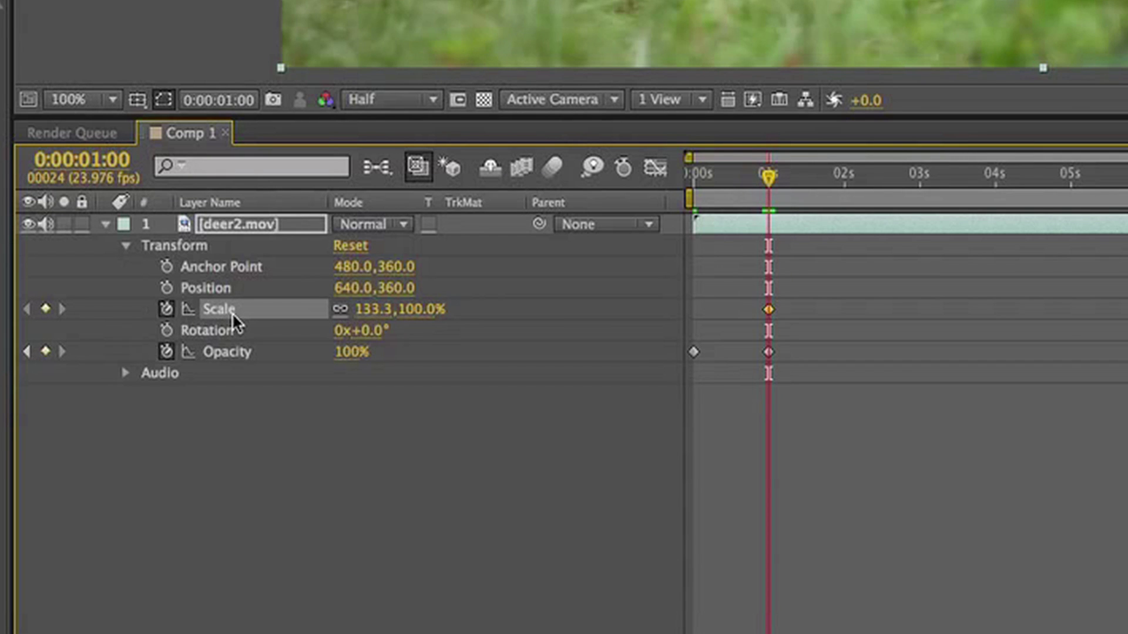
left_click_drag(739, 175, 685, 177)
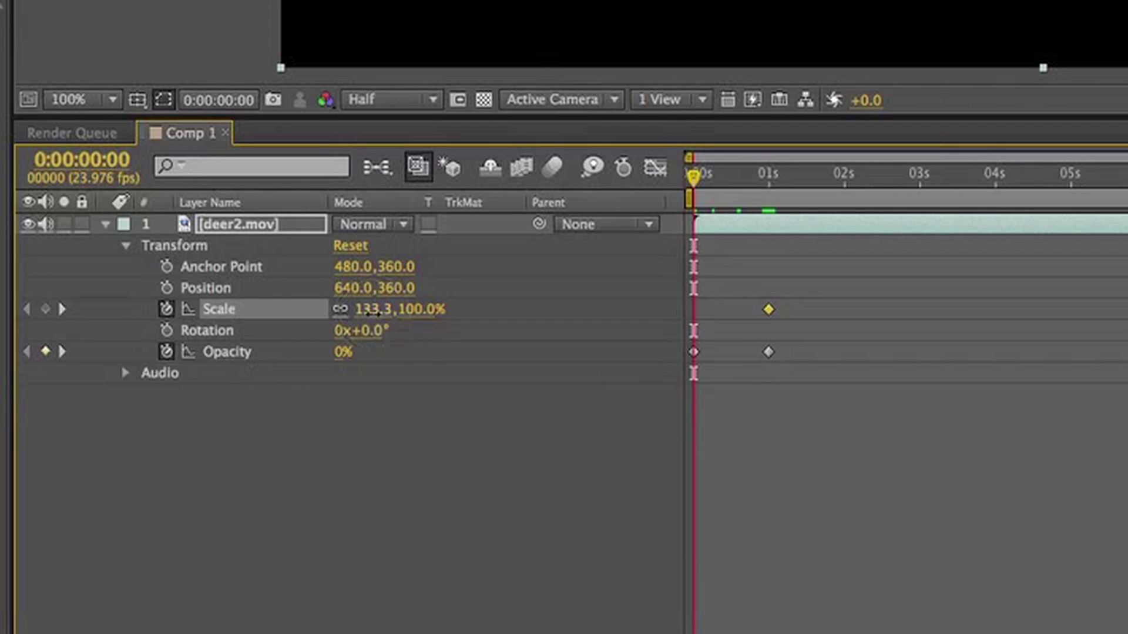
Step: Set Scale to 0% at the first frame and preview the deer growing to full size
left_click(409, 315)
type("0")
key("Return")
key("space")
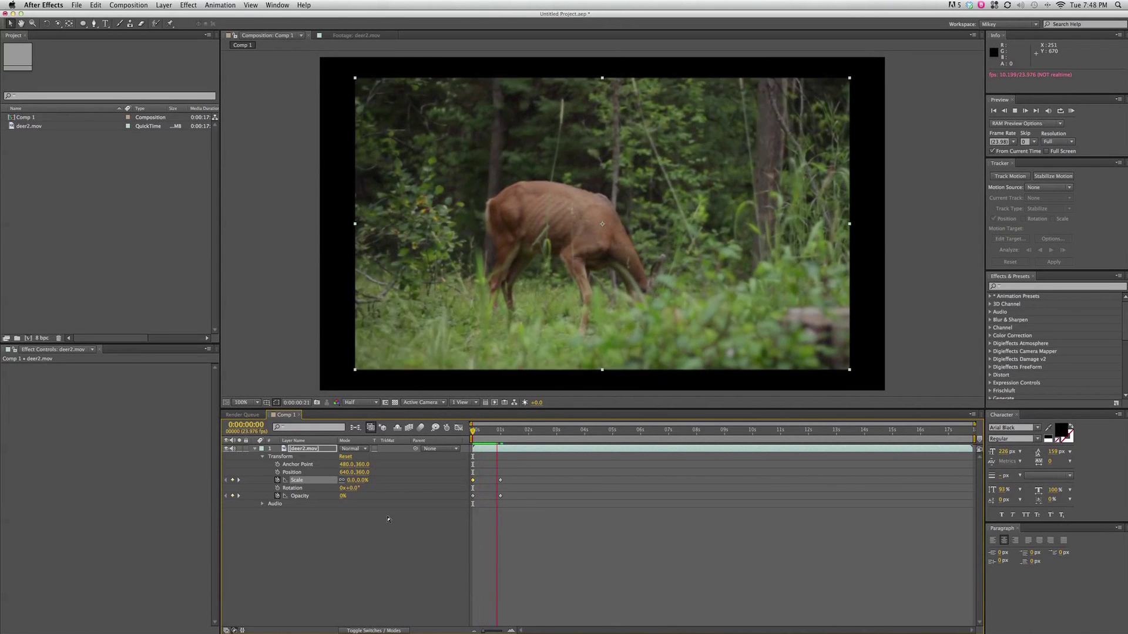
key("space")
left_click_drag(489, 439, 473, 439)
key("space")
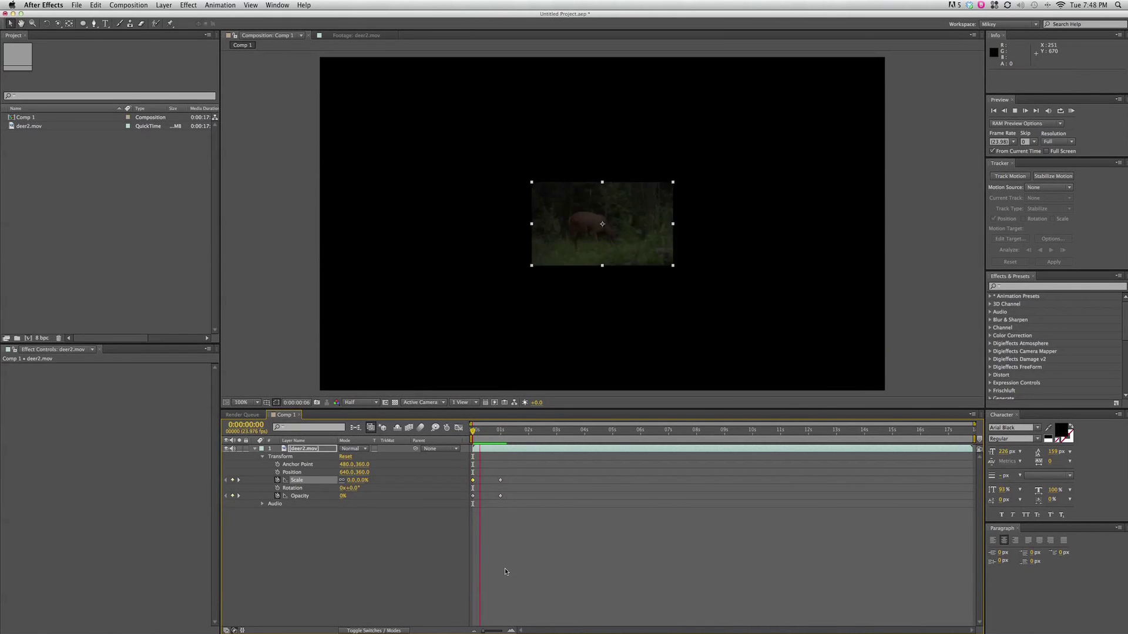
key("space")
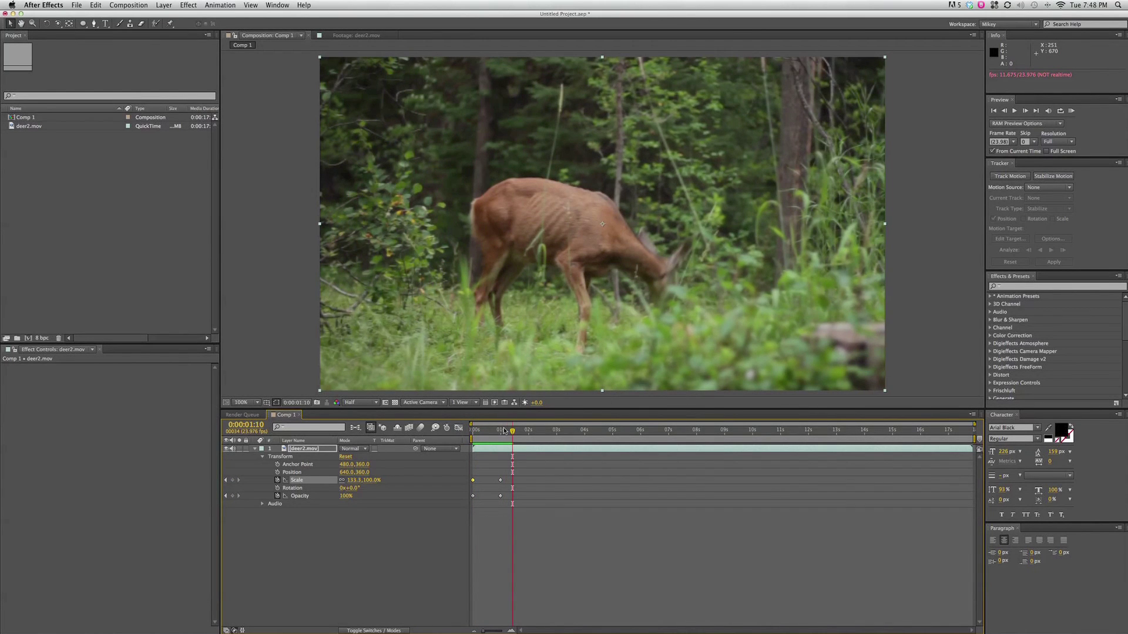
left_click_drag(510, 438, 444, 435)
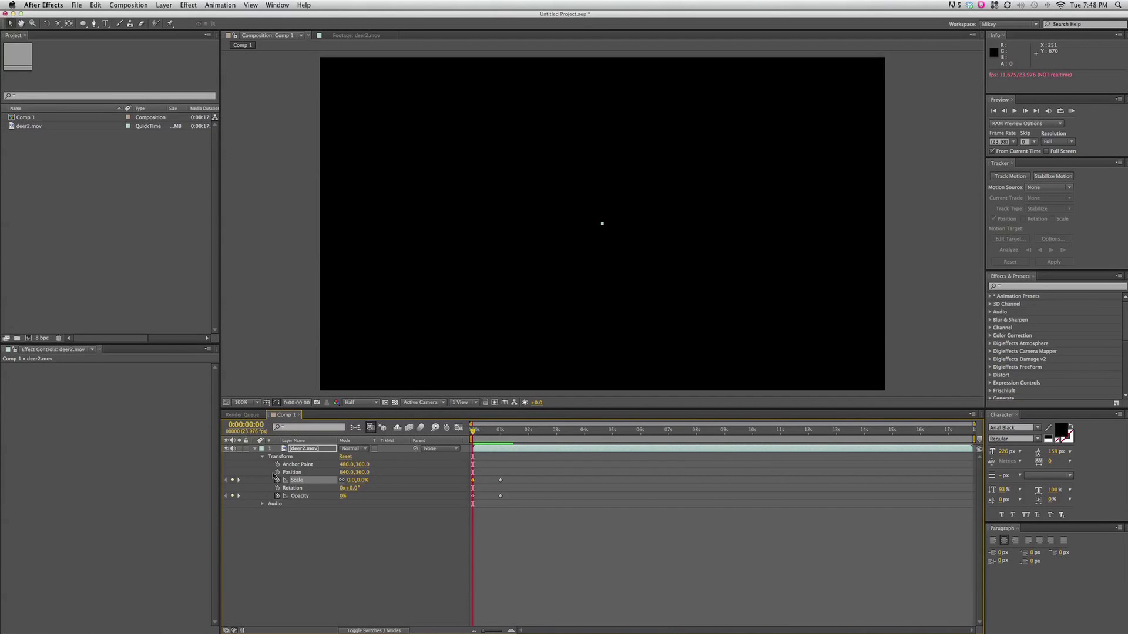
left_click_drag(488, 436, 501, 436)
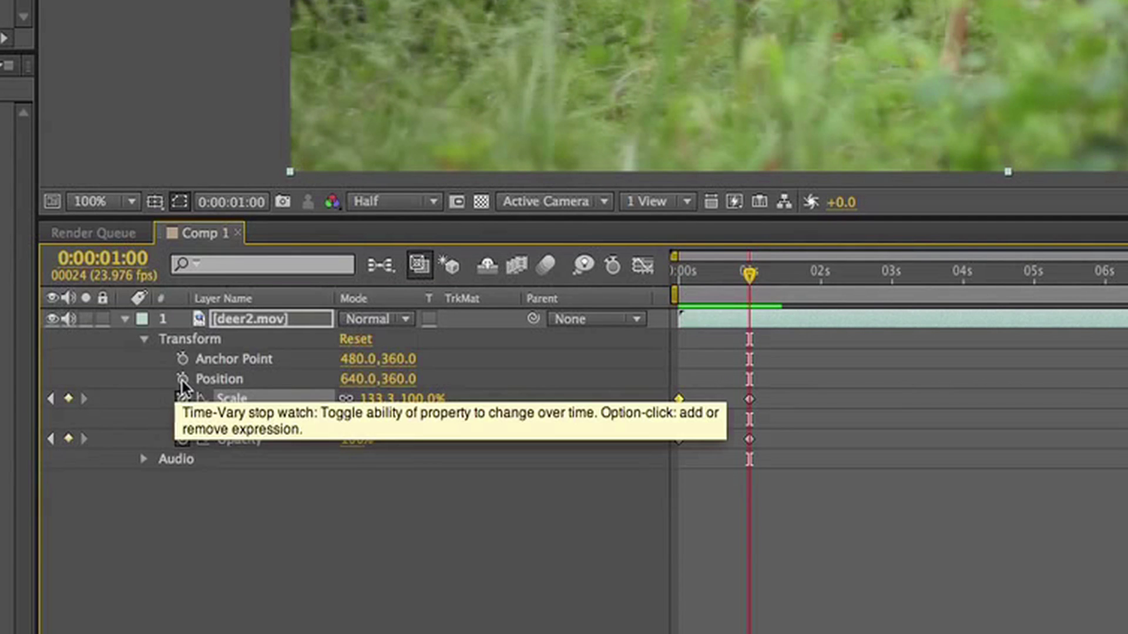
Step: Keyframe Position at one second, then set Position X to 1129 at the start
left_click(183, 380)
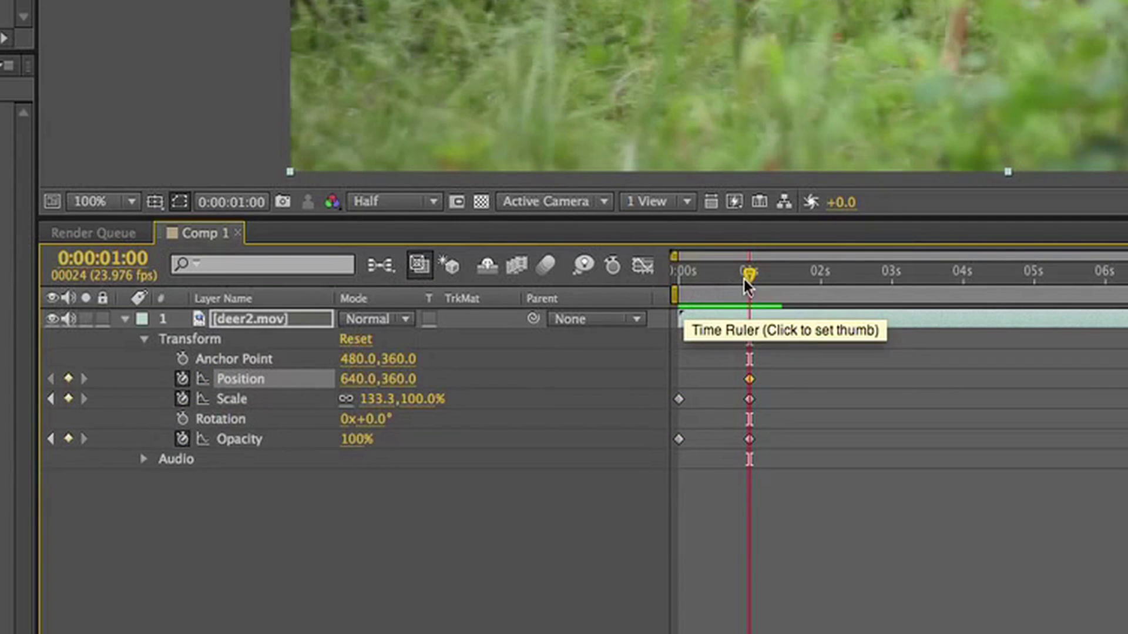
left_click_drag(750, 281, 635, 282)
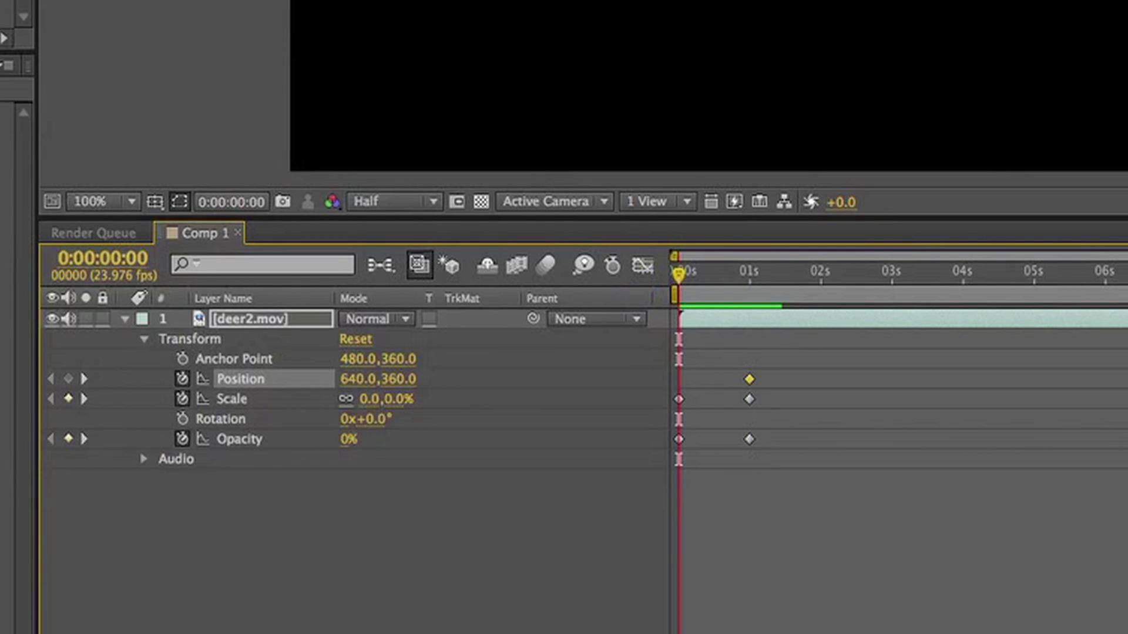
left_click_drag(359, 383, 872, 376)
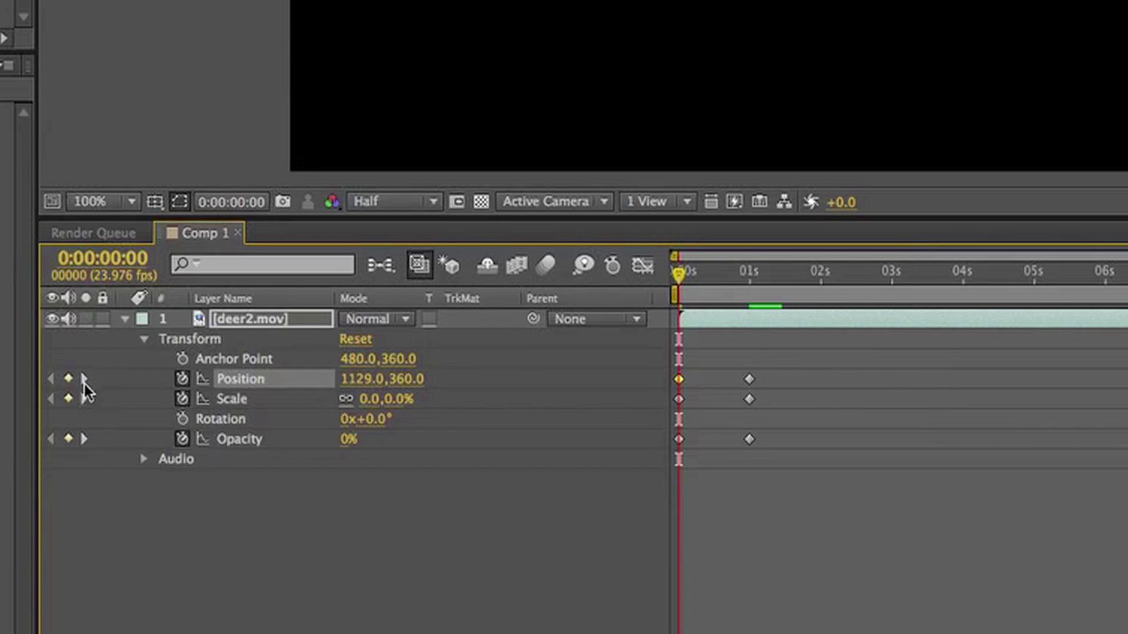
left_click(183, 381)
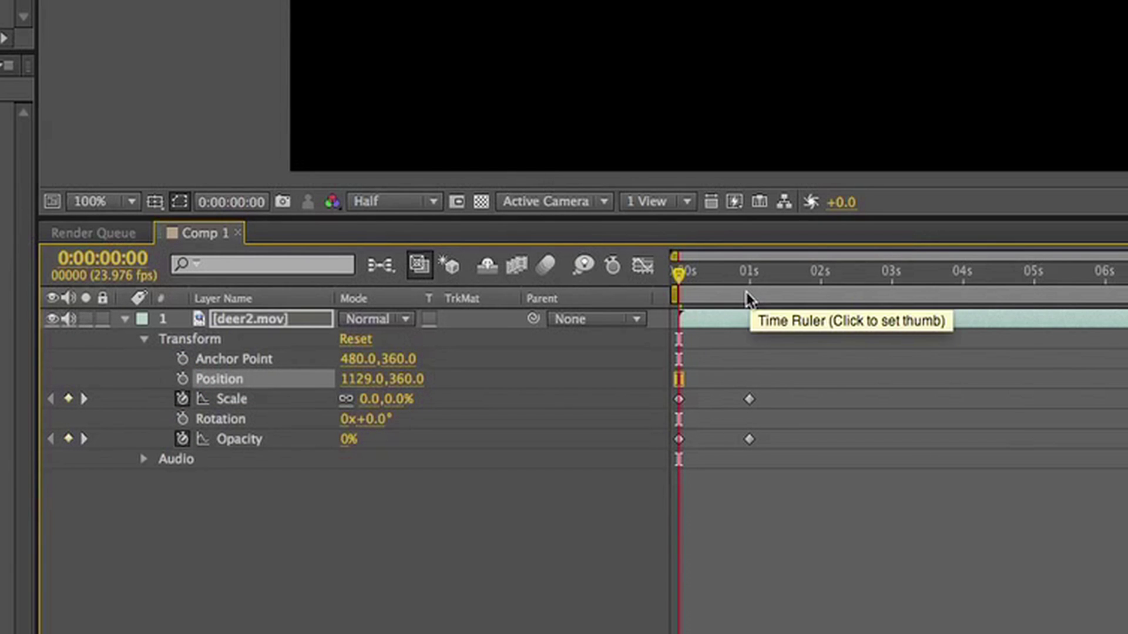
key("ctrl+z")
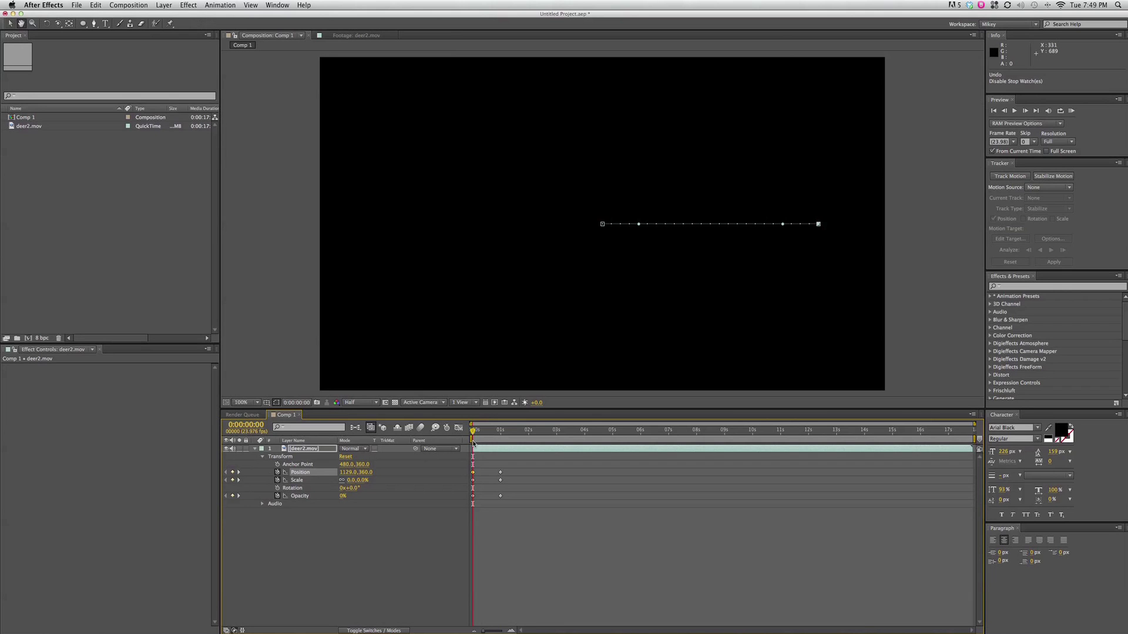
Step: Preview the slide-in from the right together with the scale-up and fade-in
key("space")
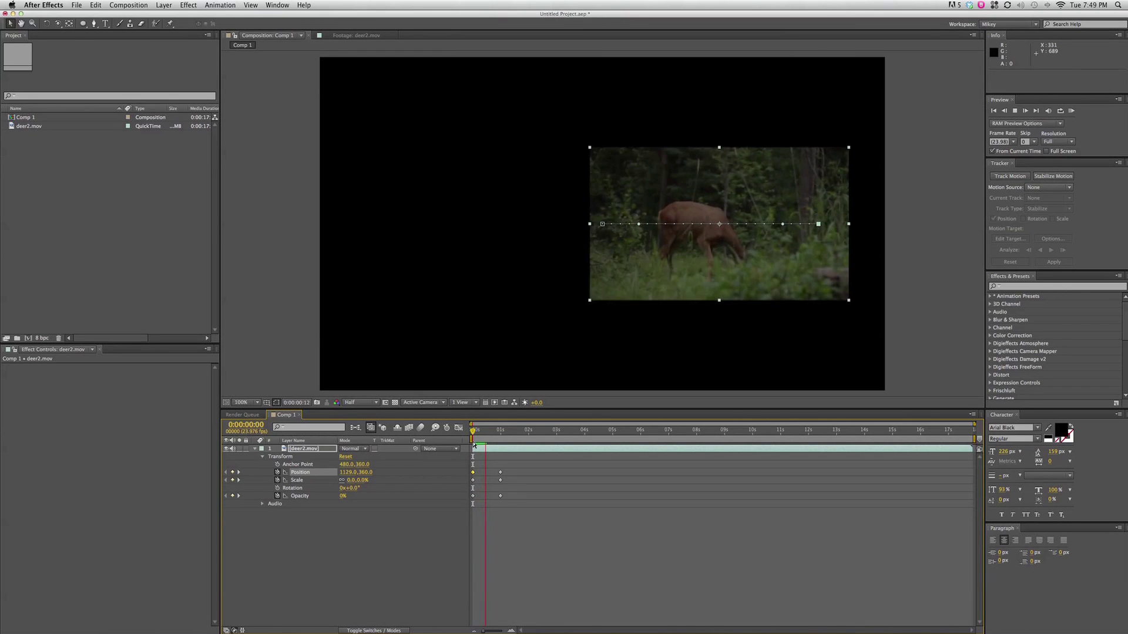
left_click(487, 435)
left_click_drag(488, 435, 455, 434)
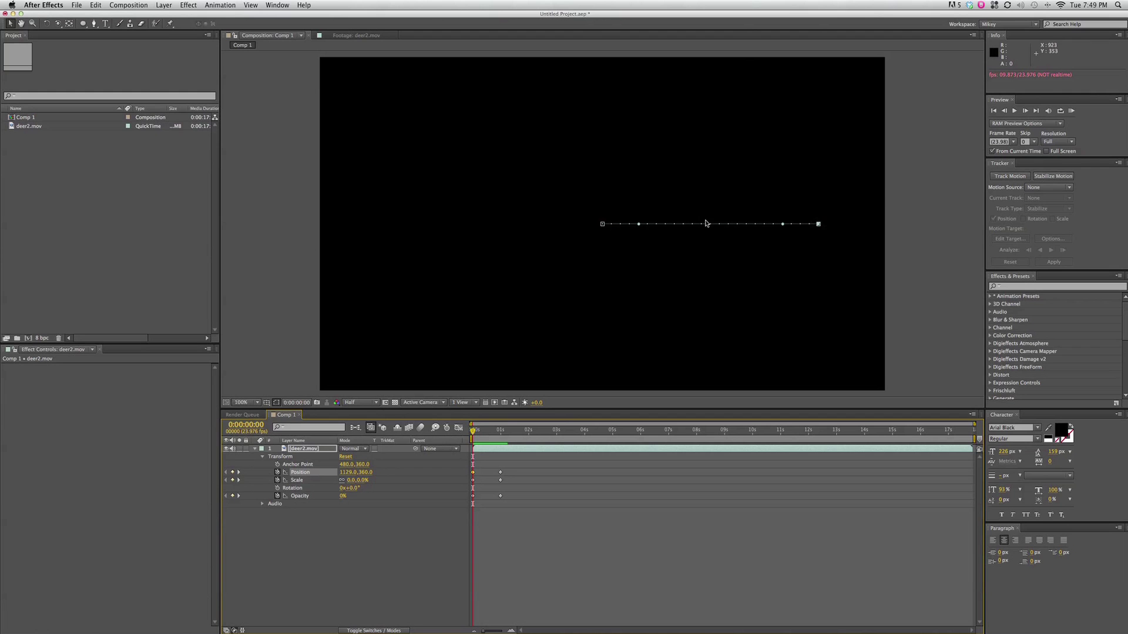
key("space")
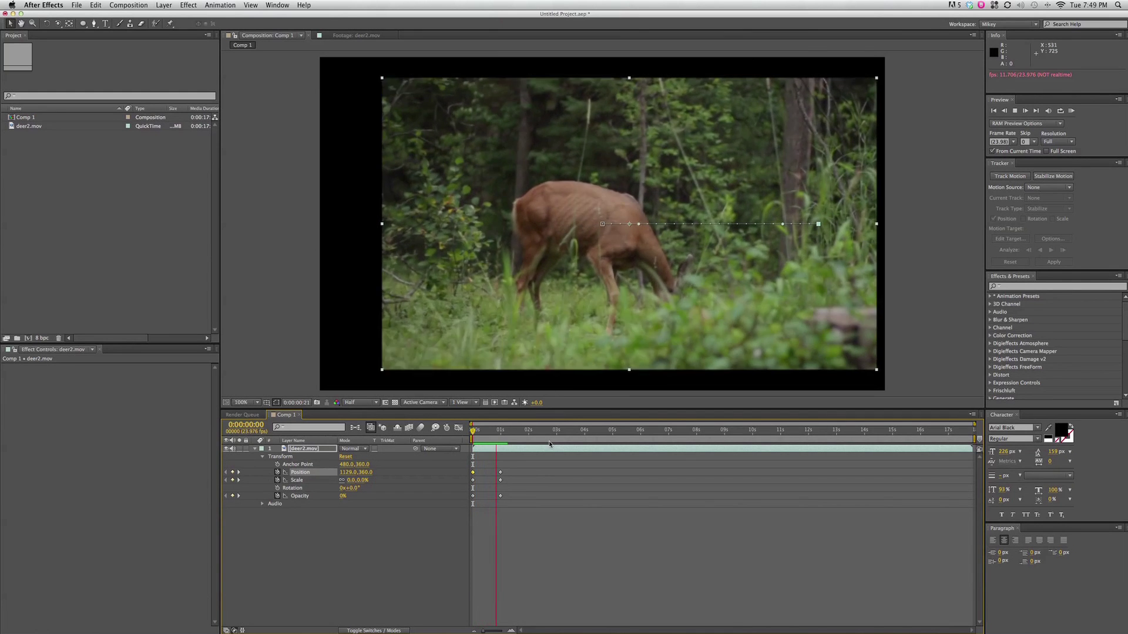
left_click(537, 534)
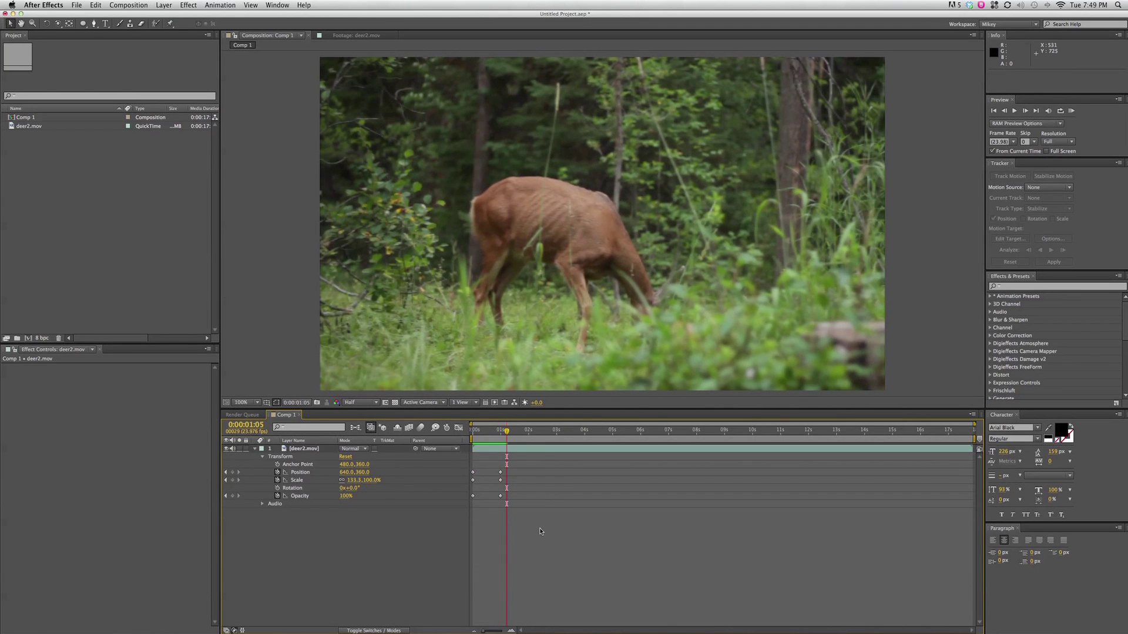
left_click(254, 448)
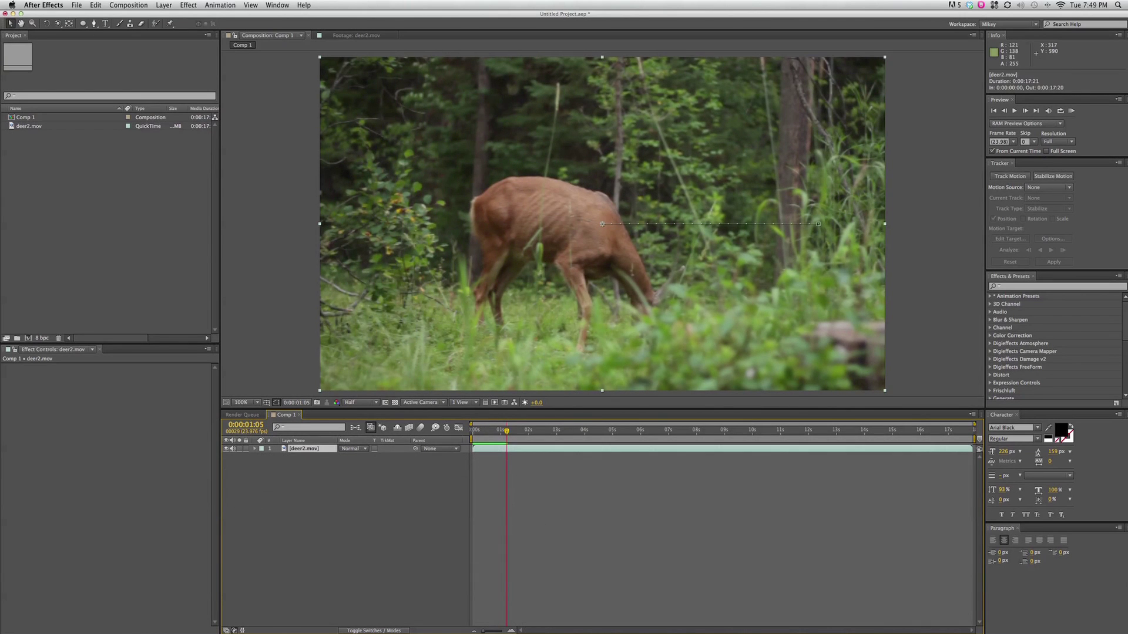
Step: Apply Noise & Grain > Noise to deer2.mov at 47% noise and preview it
left_click(189, 6)
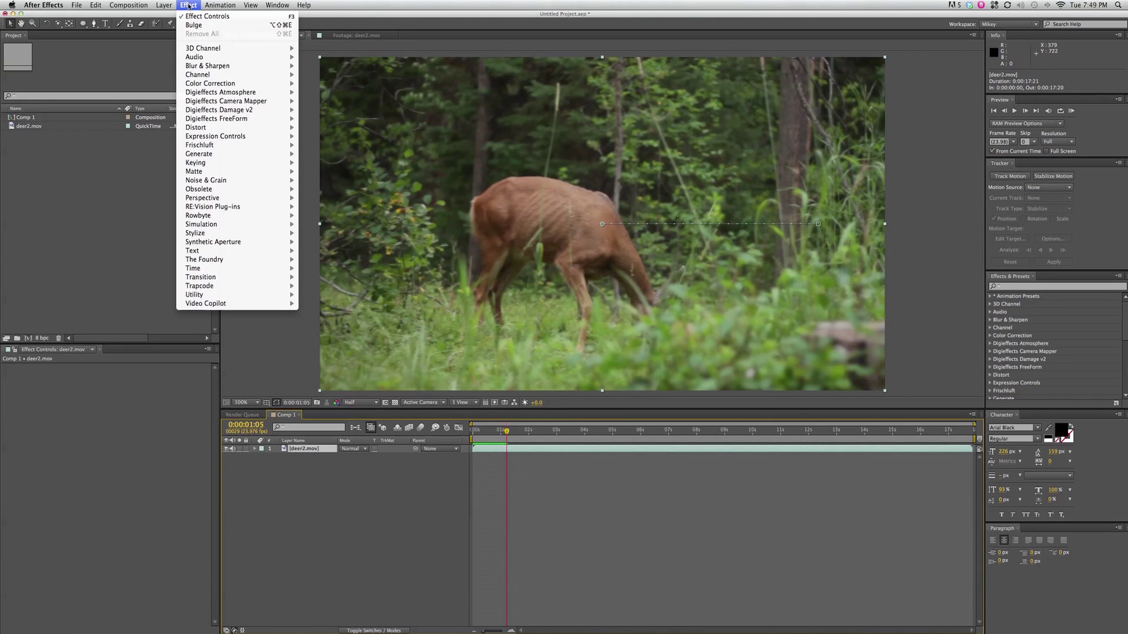
mouse_move(205, 181)
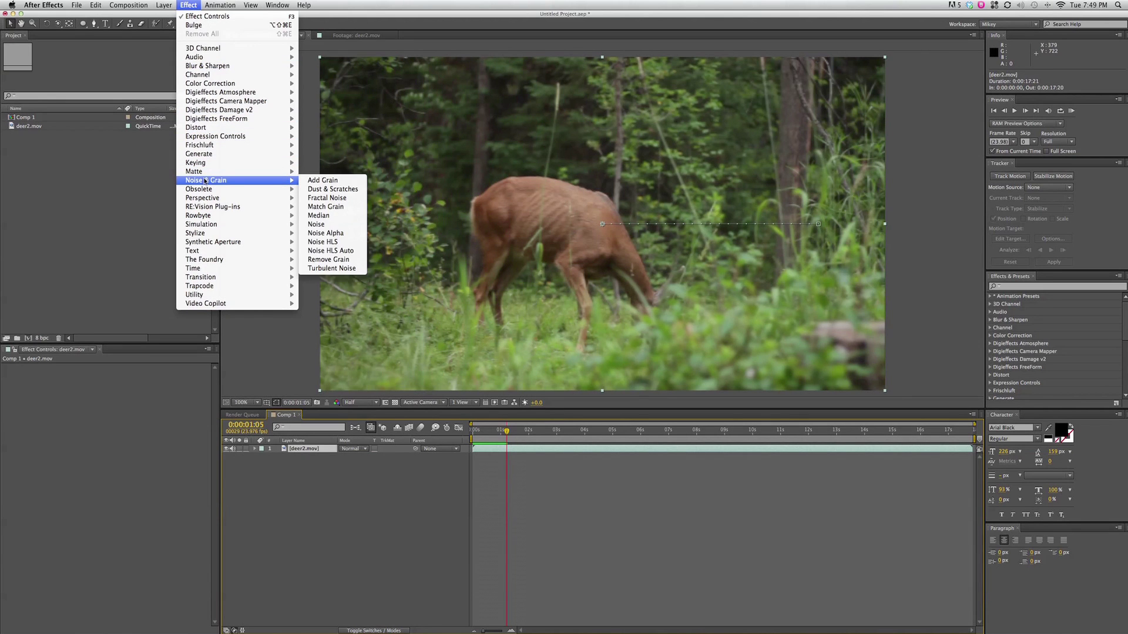
left_click(312, 224)
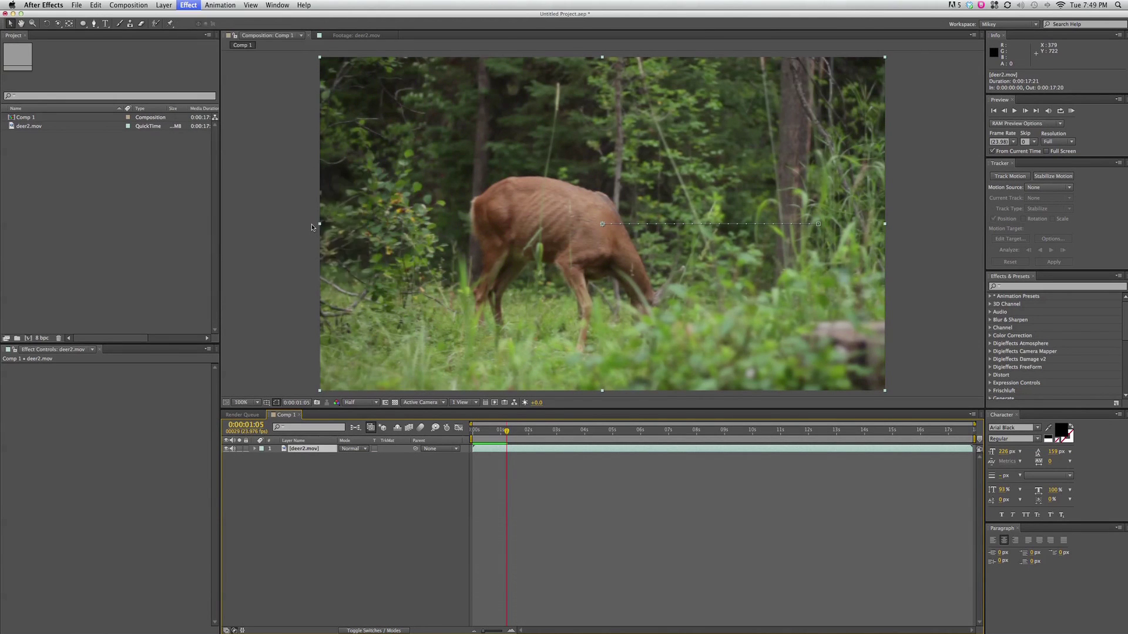
mouse_move(124, 375)
left_mouse_down()
mouse_move(167, 376)
mouse_move(144, 376)
left_mouse_up()
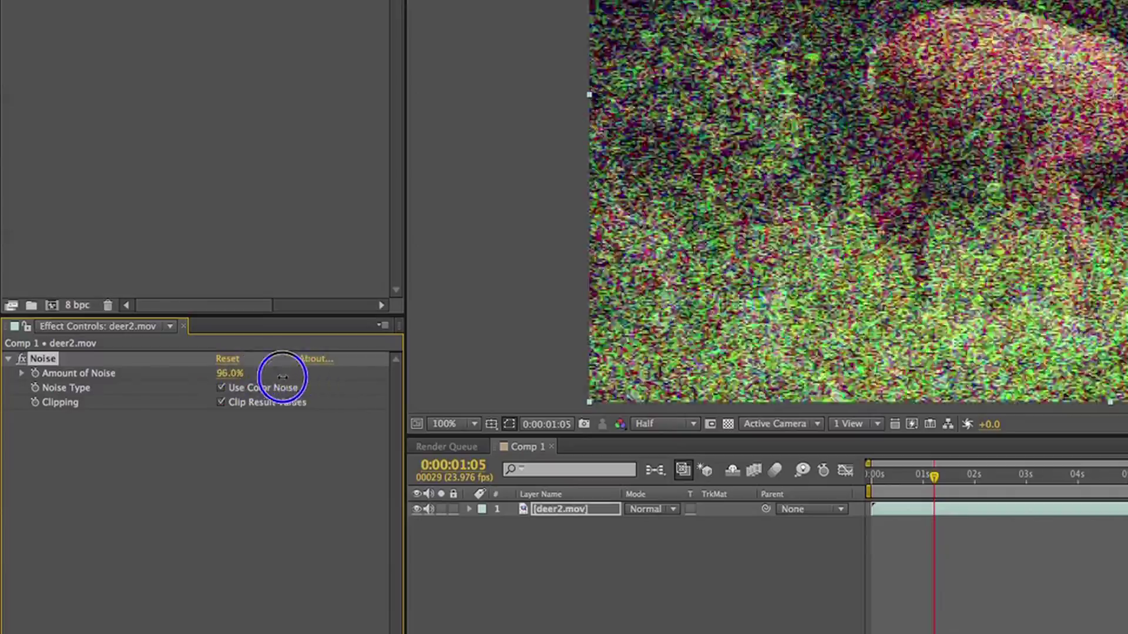
key("space")
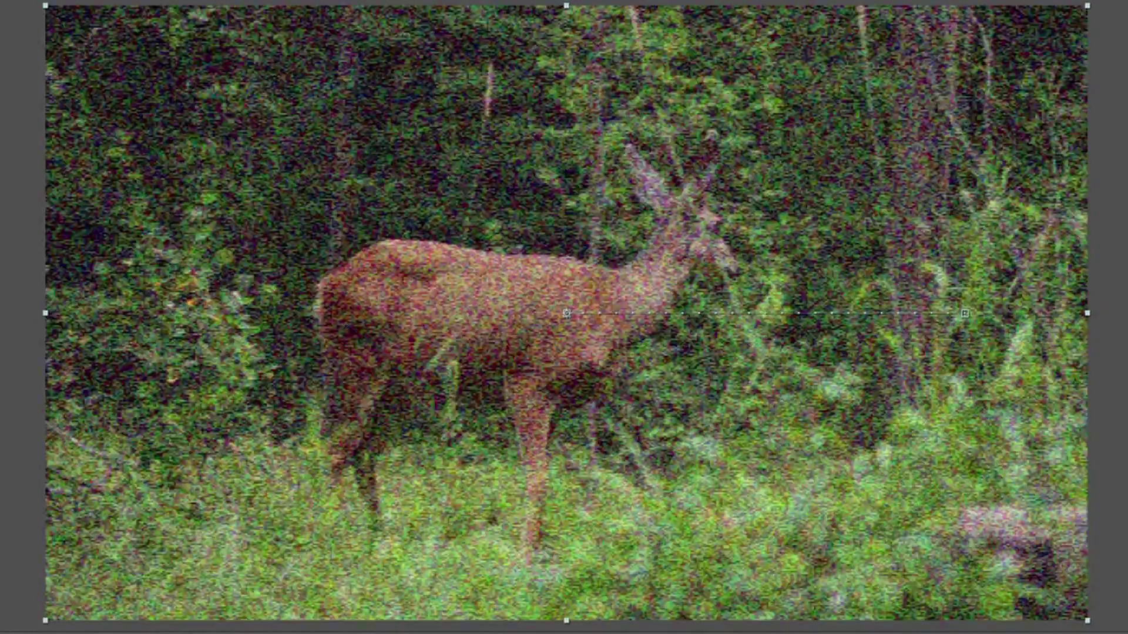
left_click(188, 5)
Step: Apply Stylize > Mosaic with 112 horizontal and 48 vertical blocks
mouse_move(209, 235)
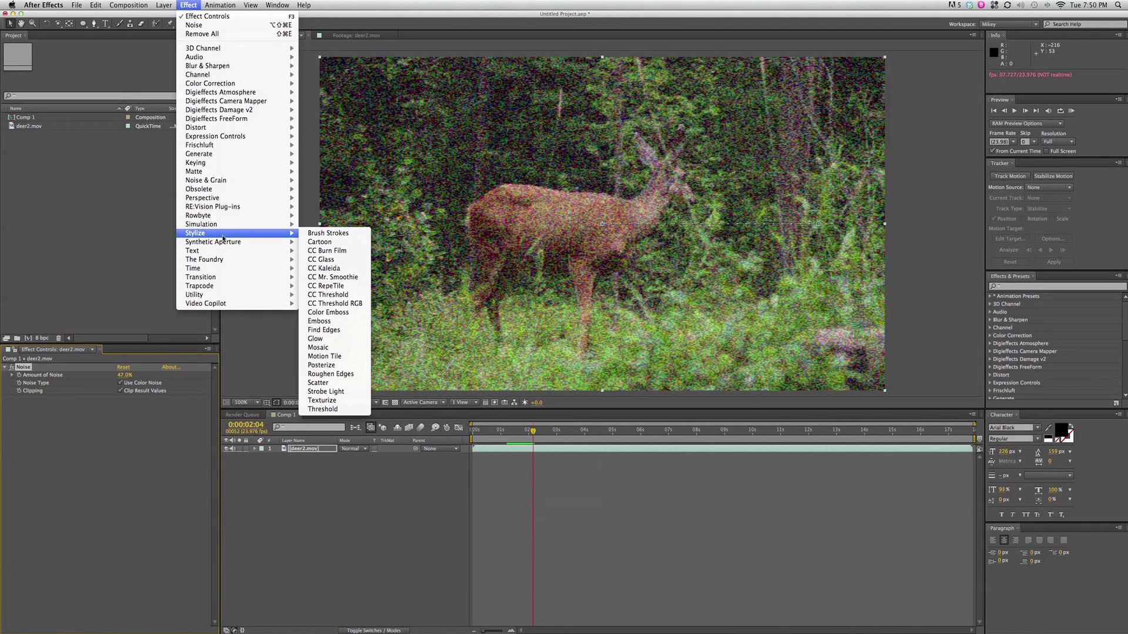
left_click(327, 347)
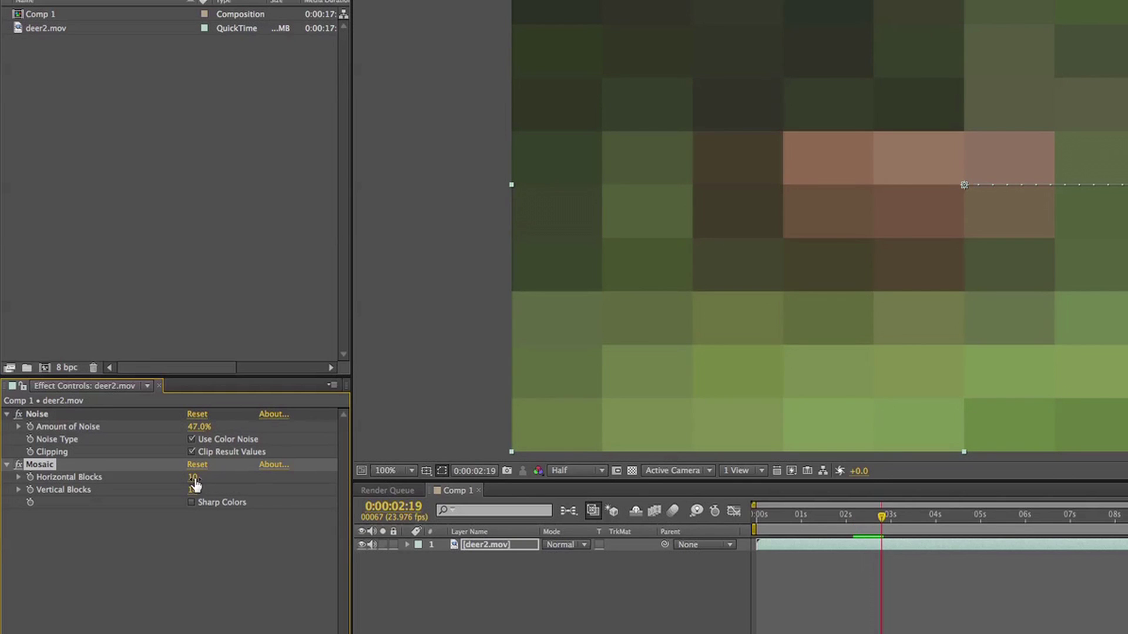
left_click_drag(195, 484, 267, 482)
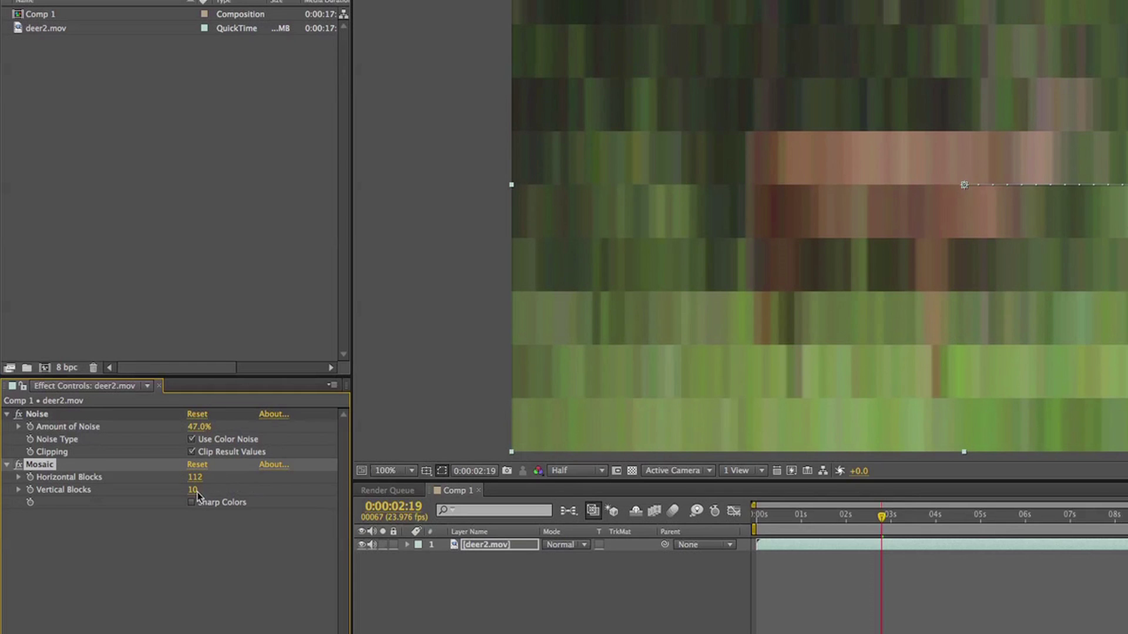
left_click_drag(193, 494, 221, 491)
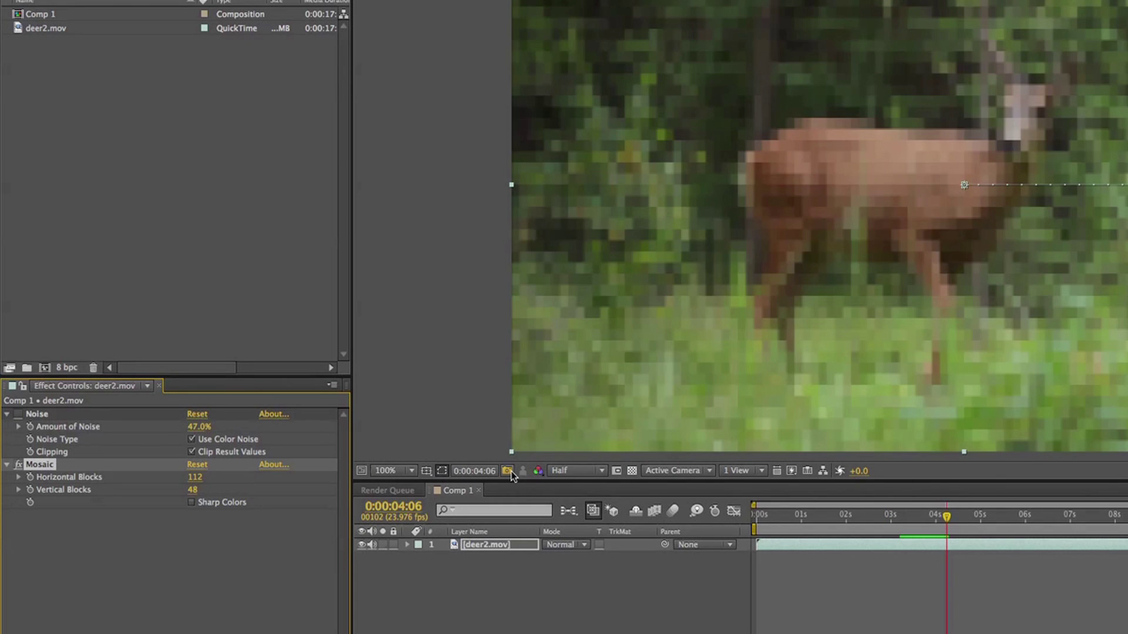